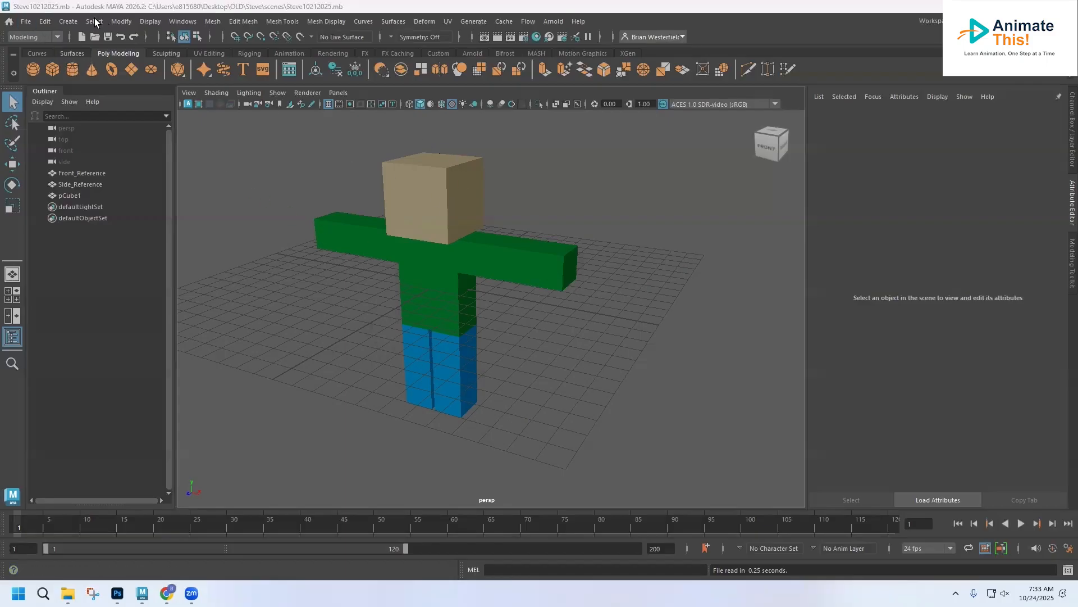
# Step: Set the current project to the Steve folder inside the OLD folder on the Desktop
pyautogui.click(24, 21)
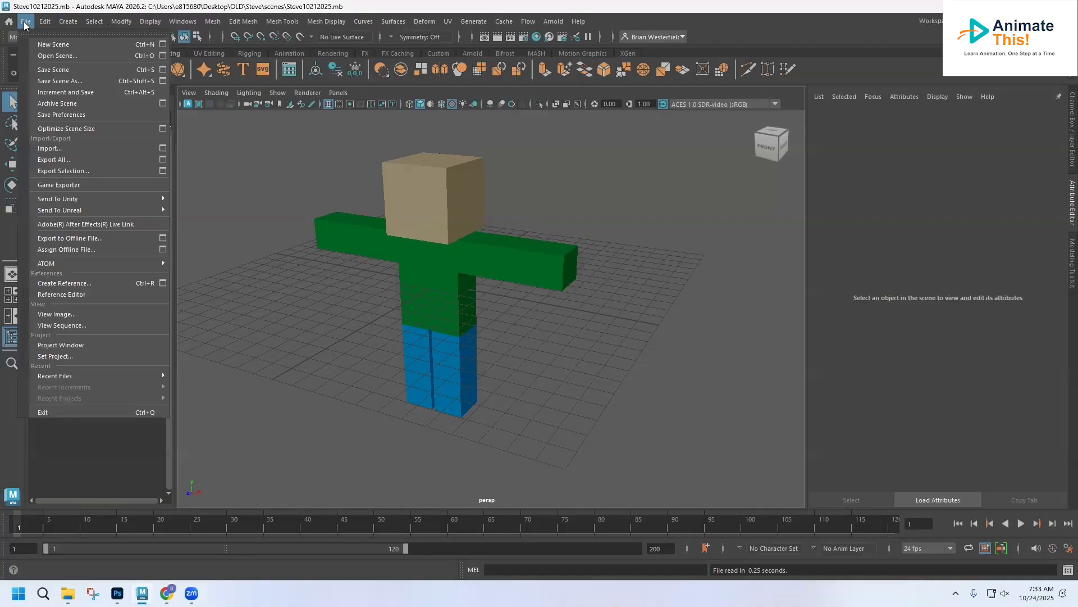
pyautogui.click(69, 356)
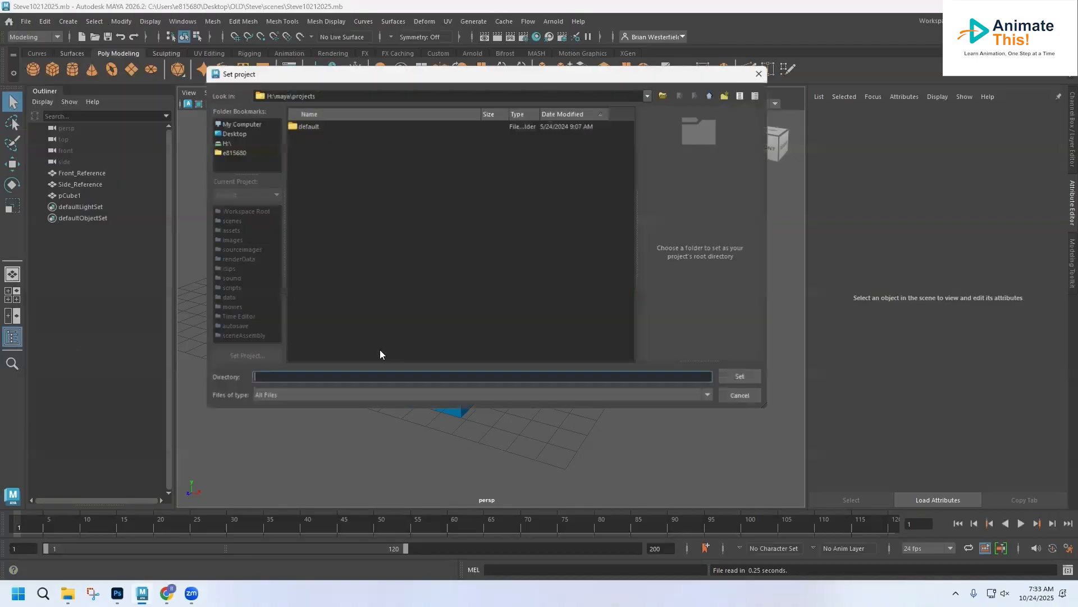
pyautogui.click(235, 135)
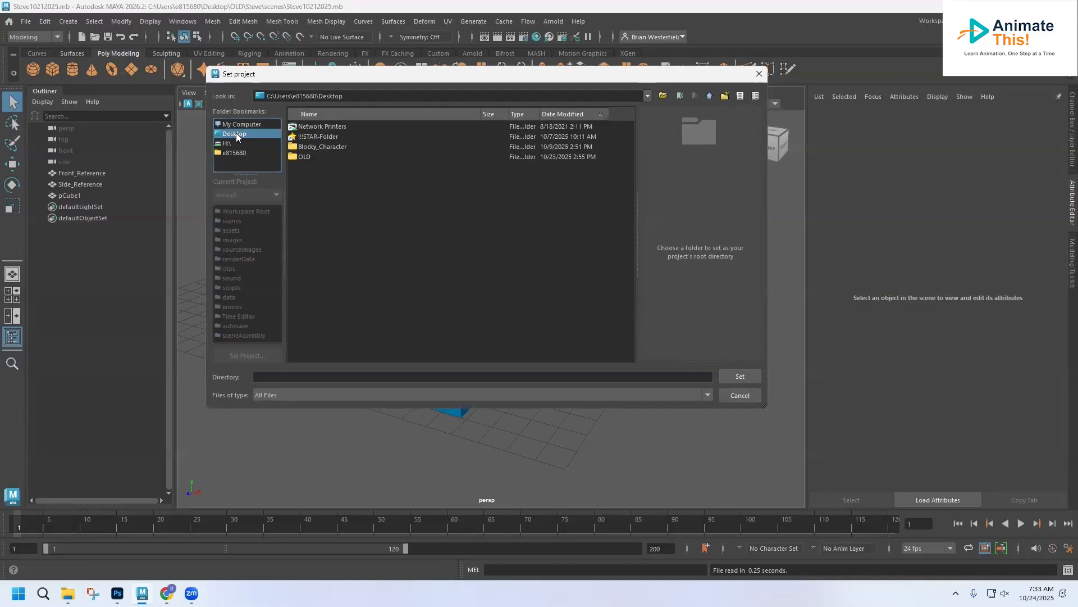
pyautogui.doubleClick(303, 157)
pyautogui.click(304, 158)
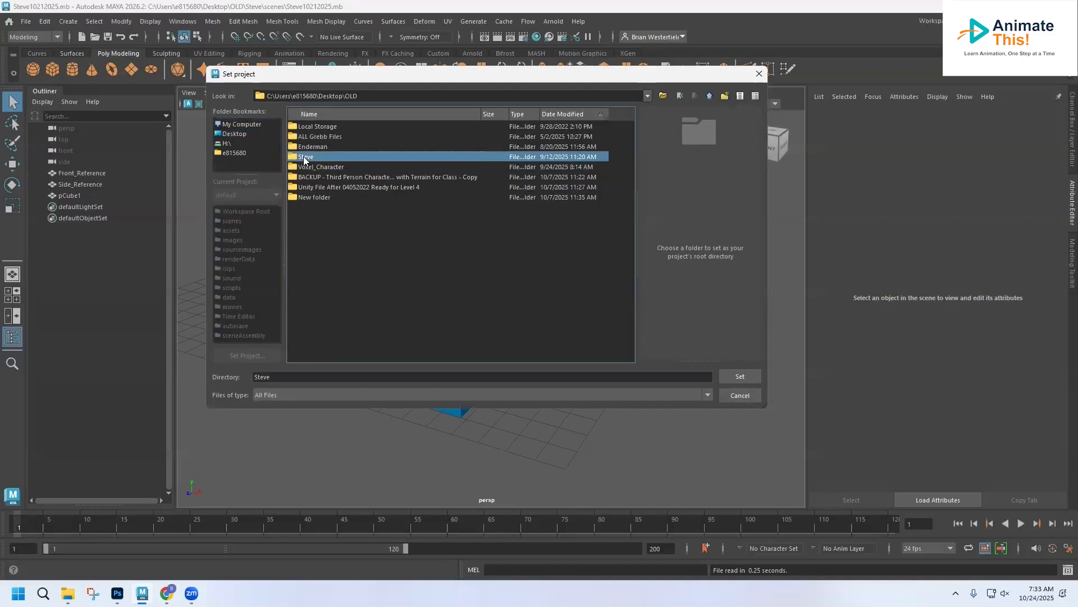
pyautogui.doubleClick(303, 158)
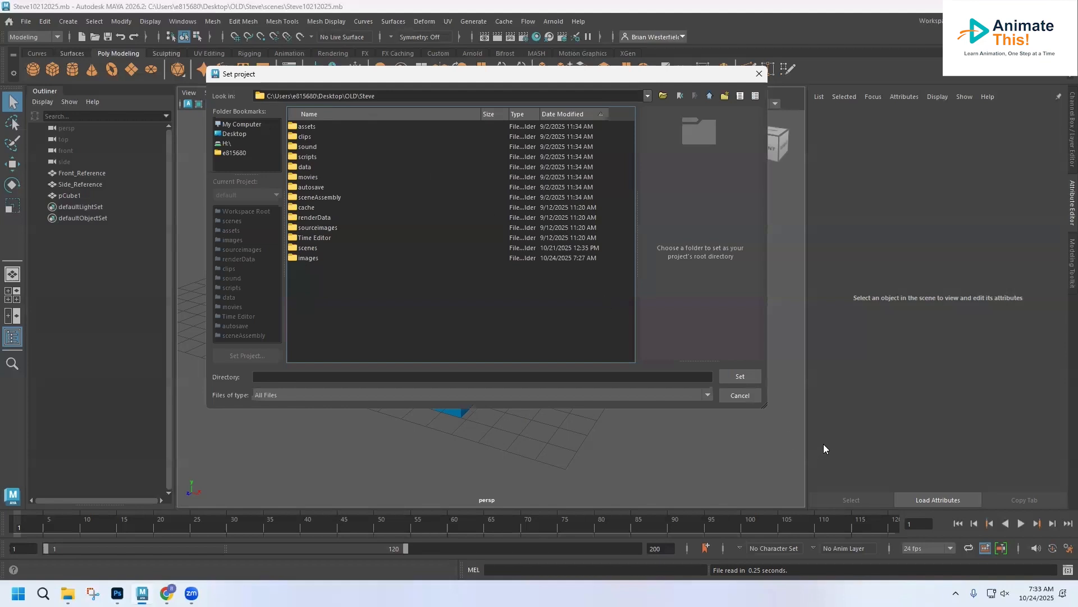
pyautogui.click(752, 377)
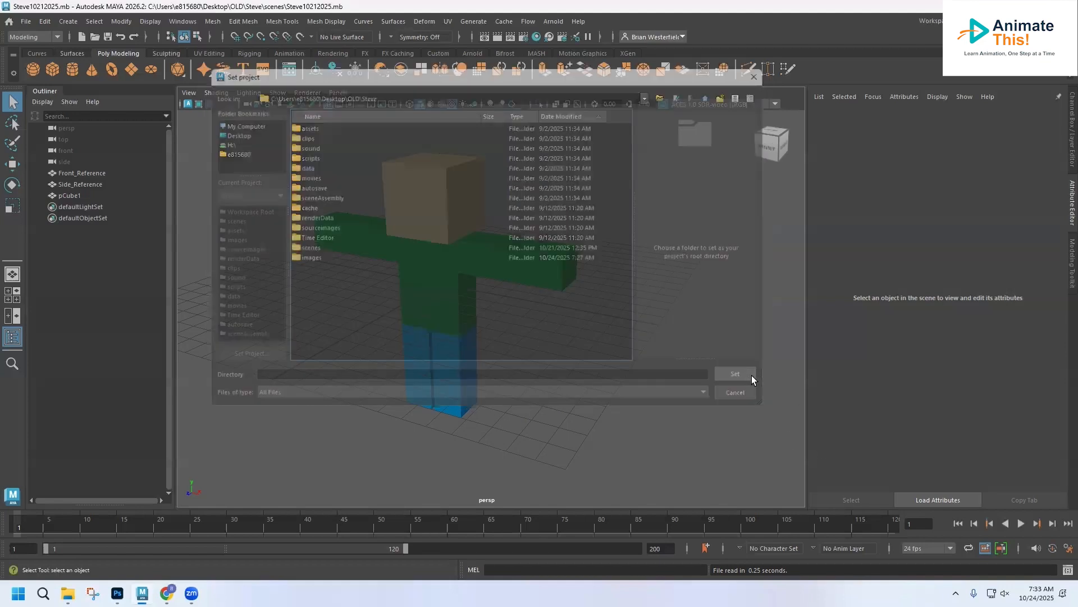
# Step: Save the scene under the new file name Steve10242025.mb in the project's scenes folder
pyautogui.click(26, 21)
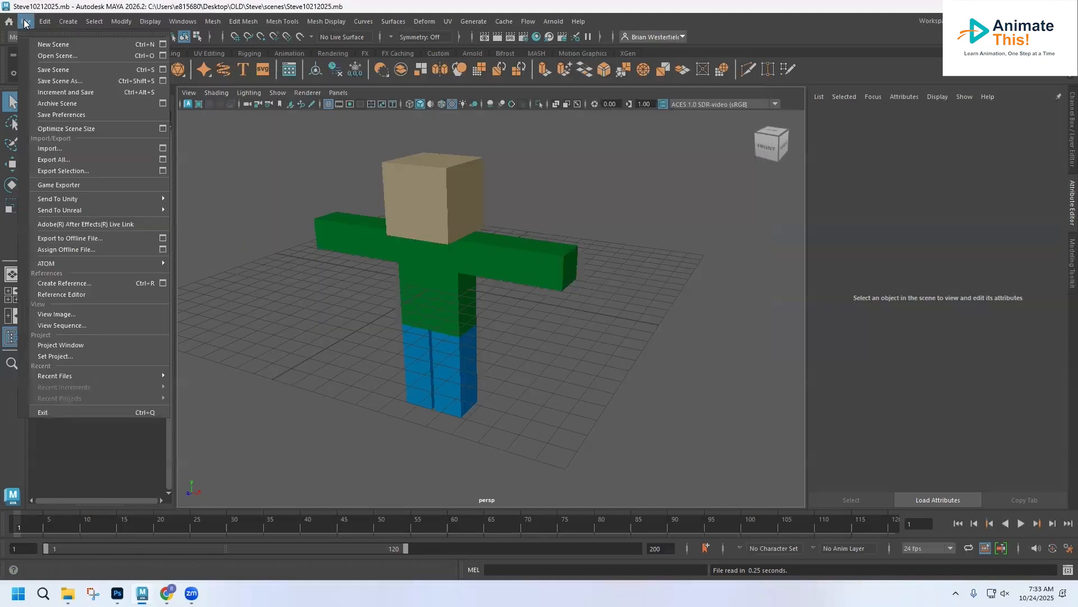
pyautogui.click(56, 80)
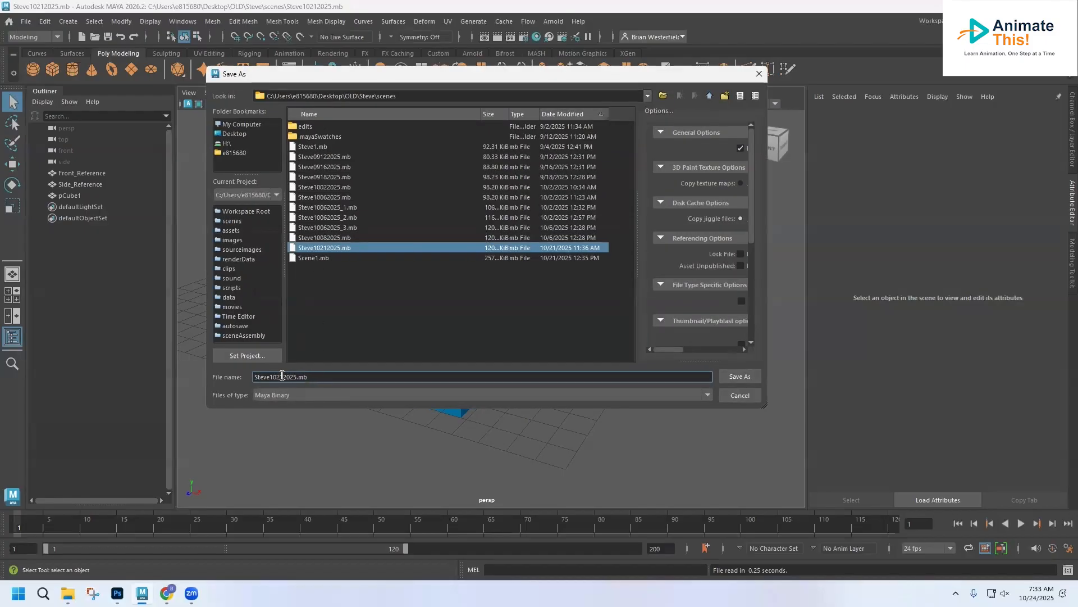
pyautogui.moveTo(284, 377); pyautogui.dragTo(278, 382)
pyautogui.write('24')
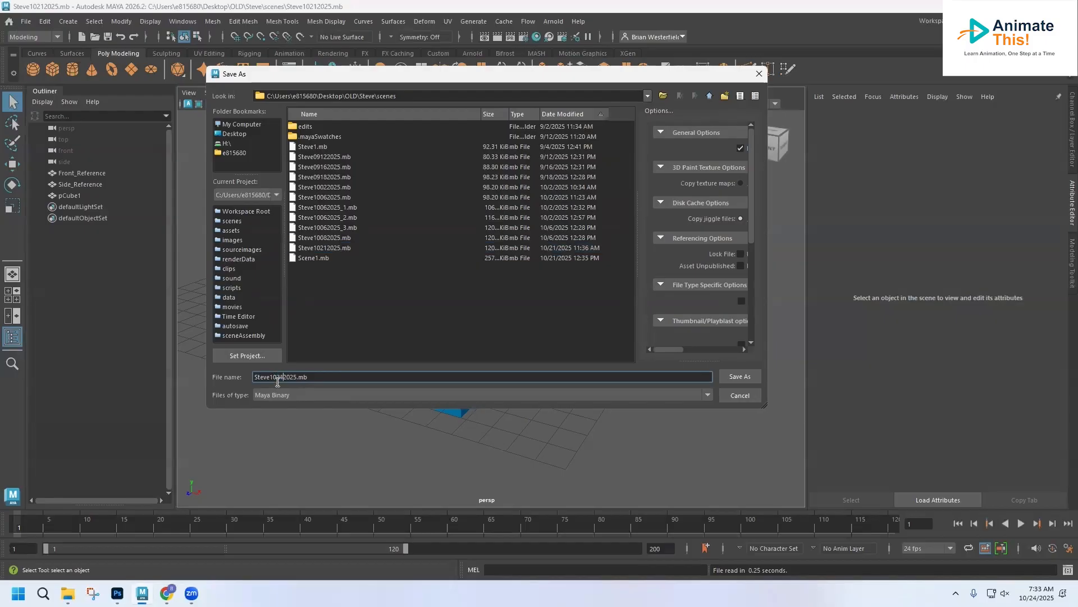
pyautogui.press('Return')
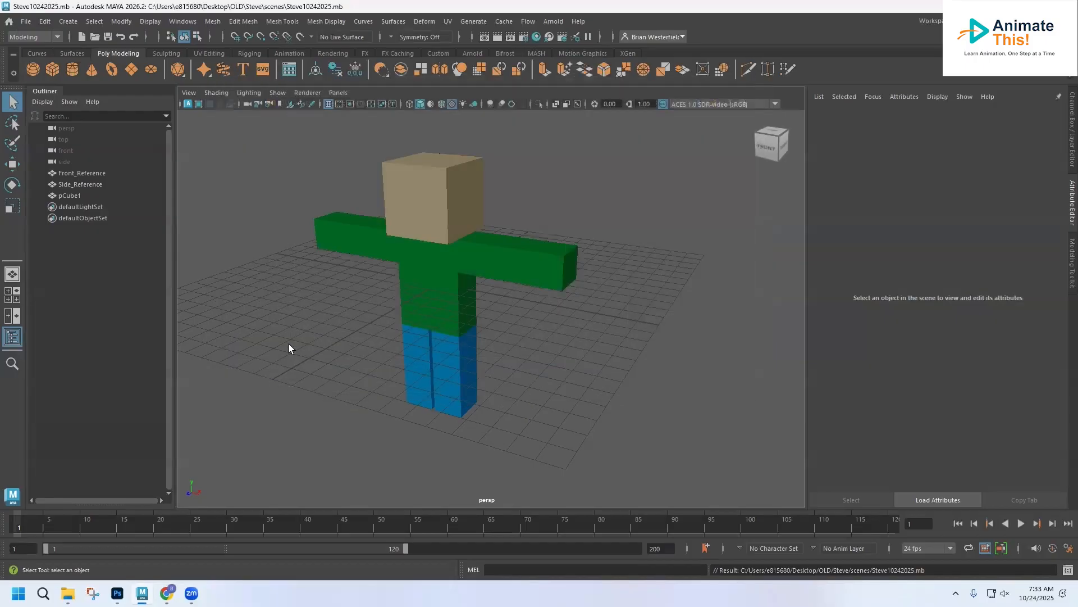
# Step: Select the whole blocky character mesh and set the Export Selection file type to FBX export
pyautogui.click(430, 244)
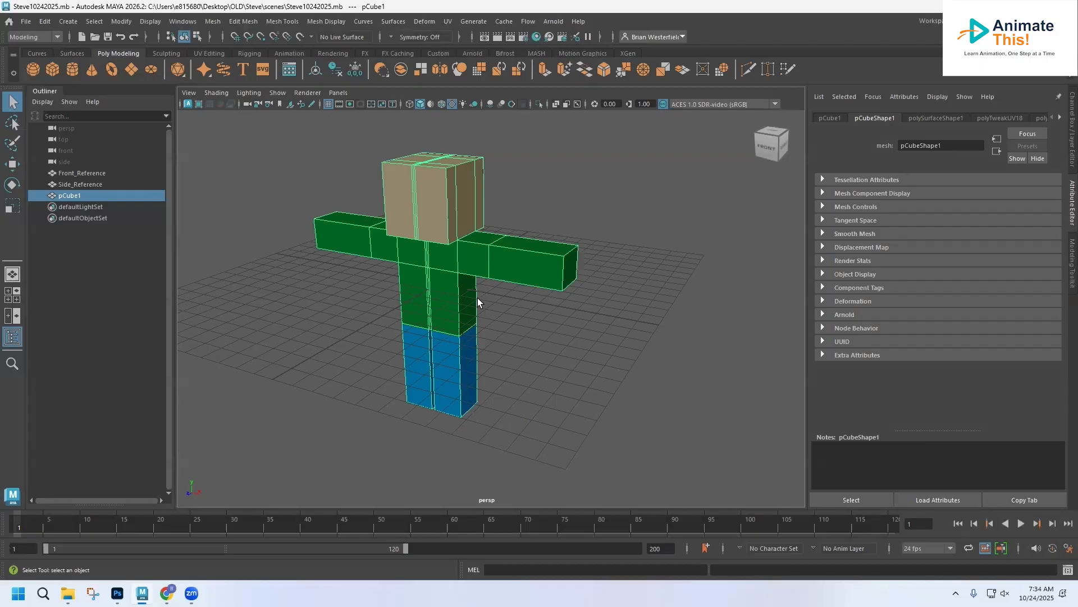
pyautogui.click(26, 23)
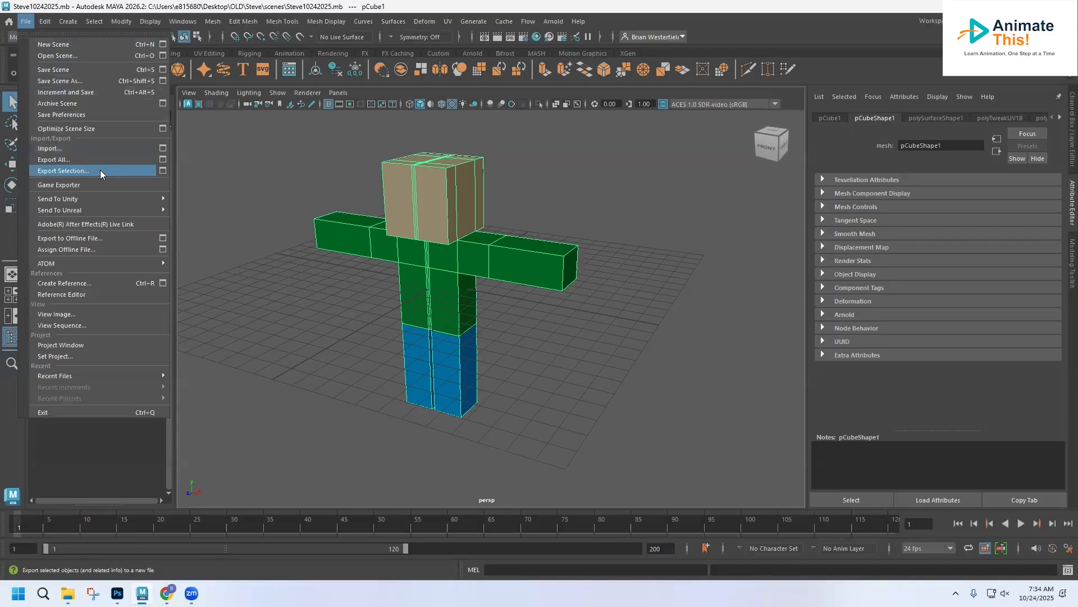
pyautogui.click(163, 171)
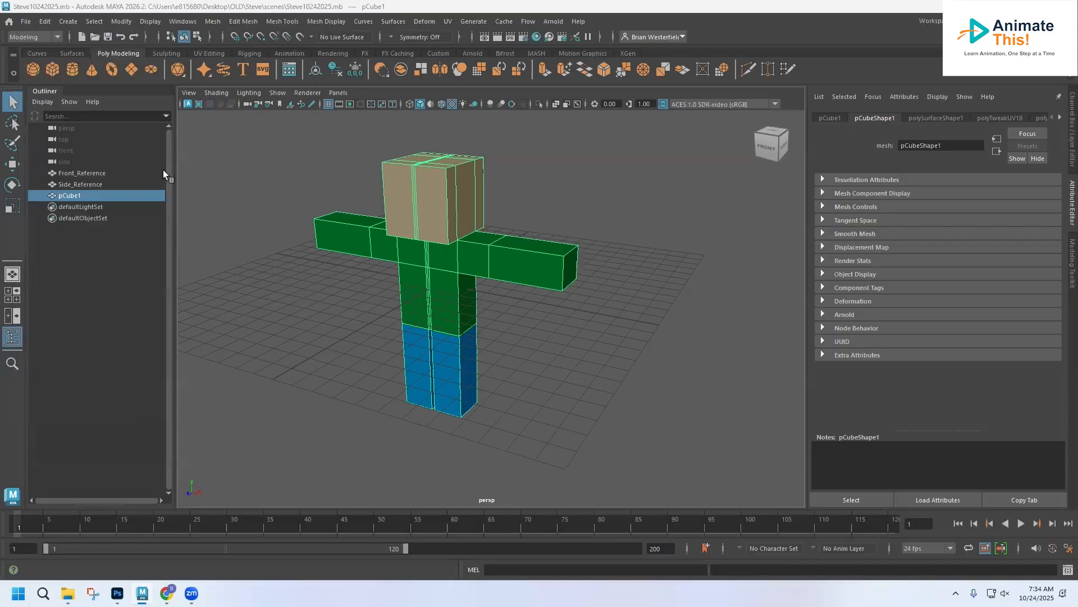
pyautogui.moveTo(484, 203); pyautogui.dragTo(480, 171)
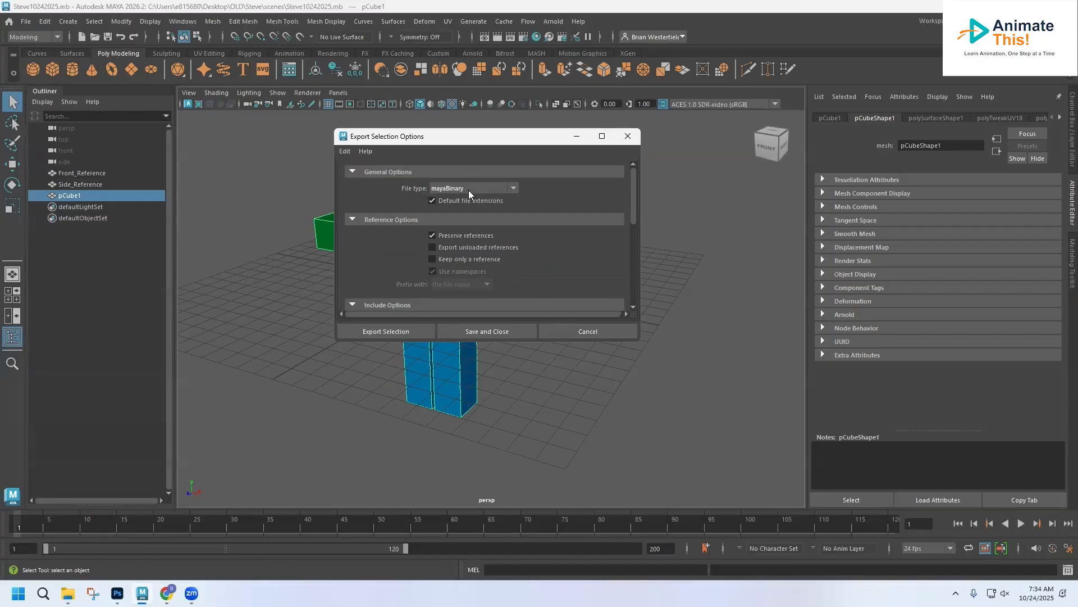
pyautogui.click(469, 189)
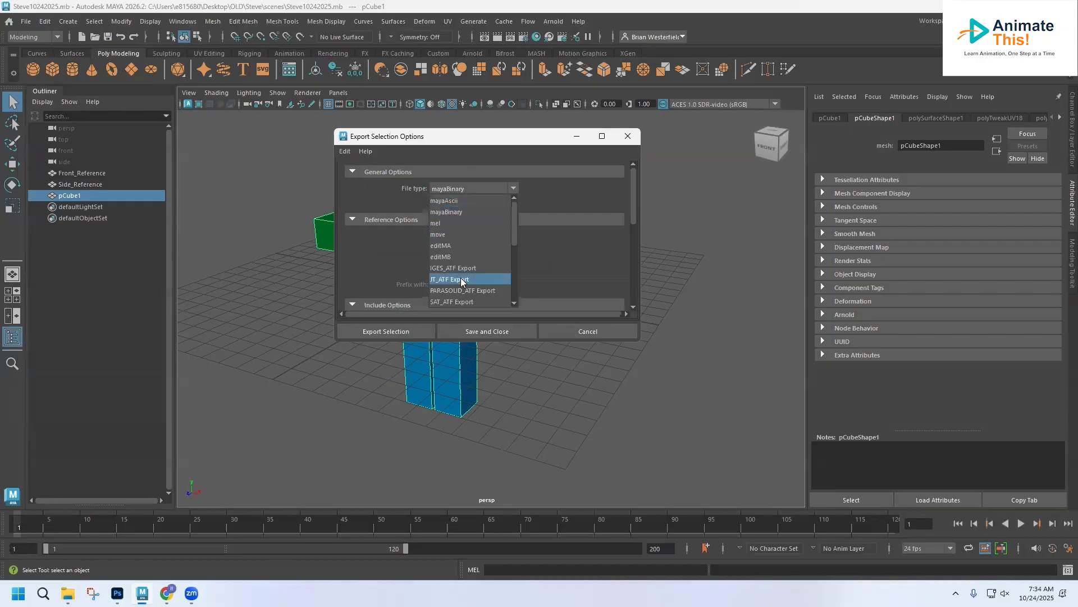
pyautogui.scroll(-3, 460, 277)
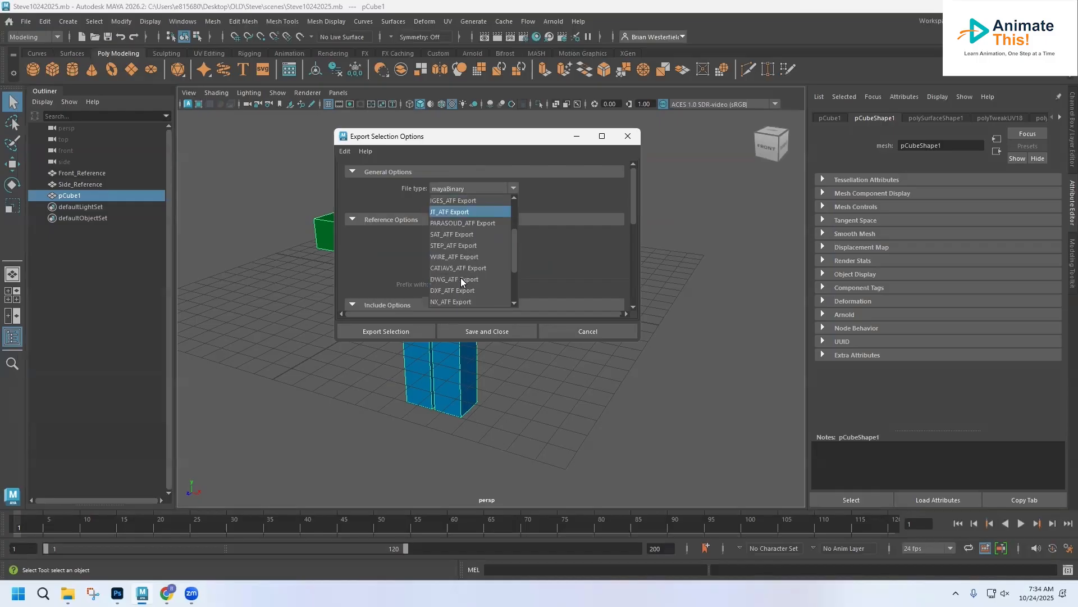
pyautogui.scroll(-1, 461, 278)
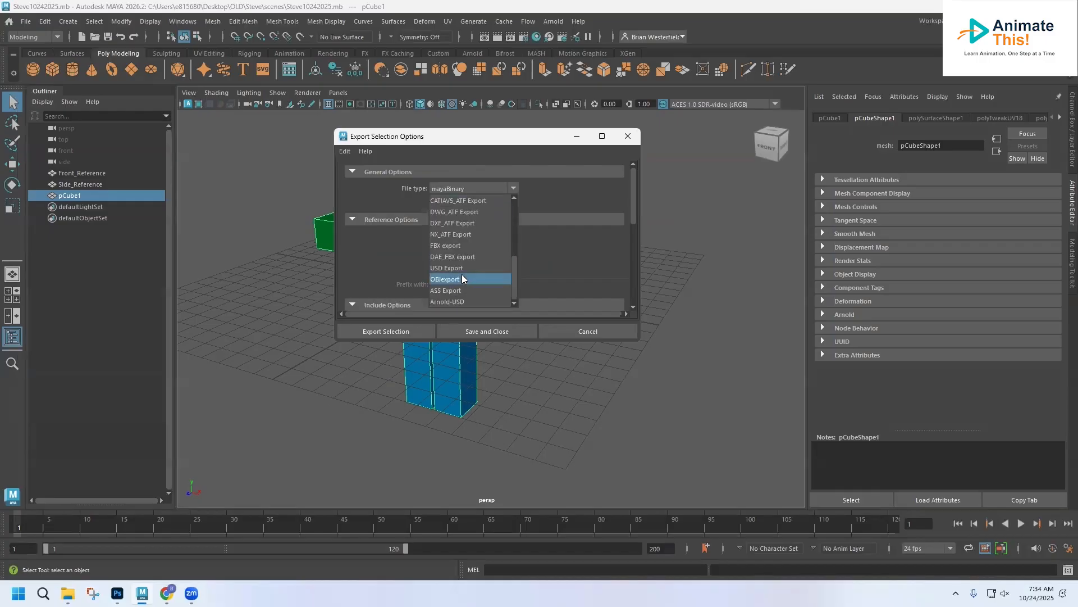
pyautogui.click(449, 246)
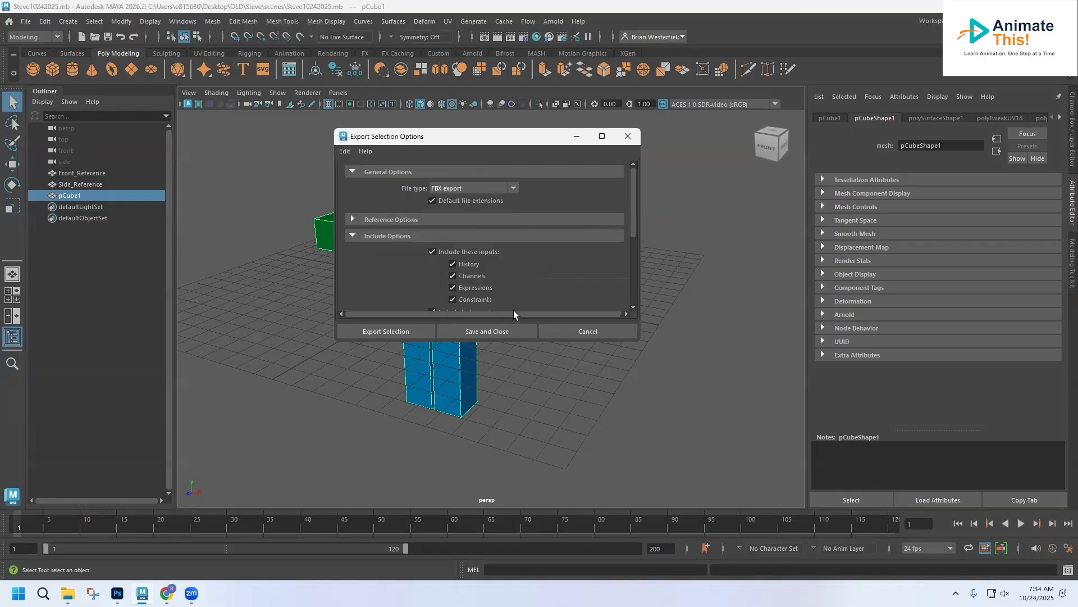
# Step: Export the selected character to the scenes folder as an FBX file named SteveTestMixamo
pyautogui.click(394, 331)
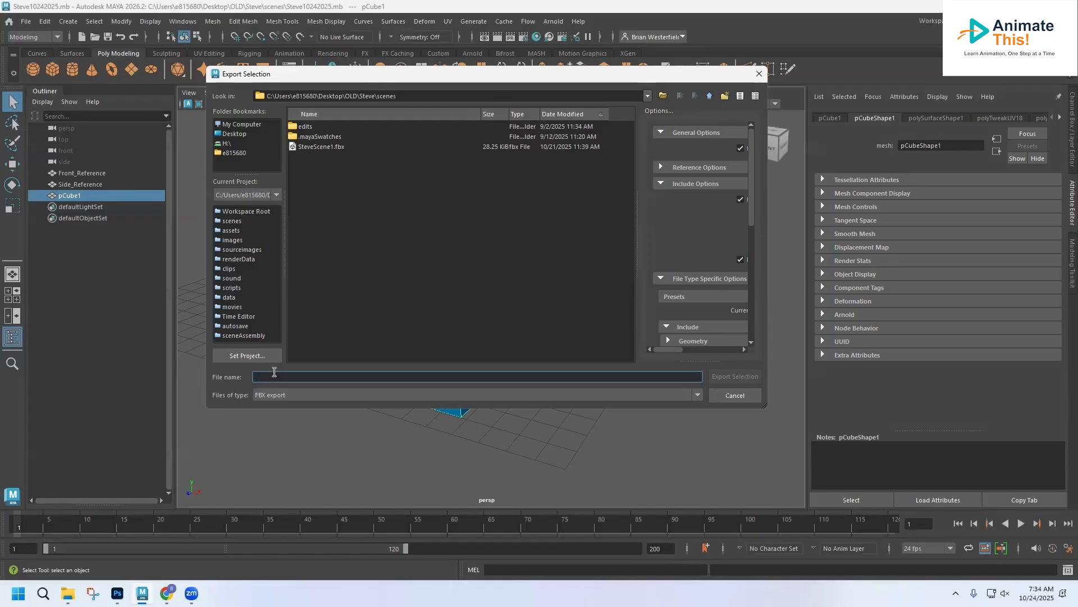
pyautogui.write('Ste')
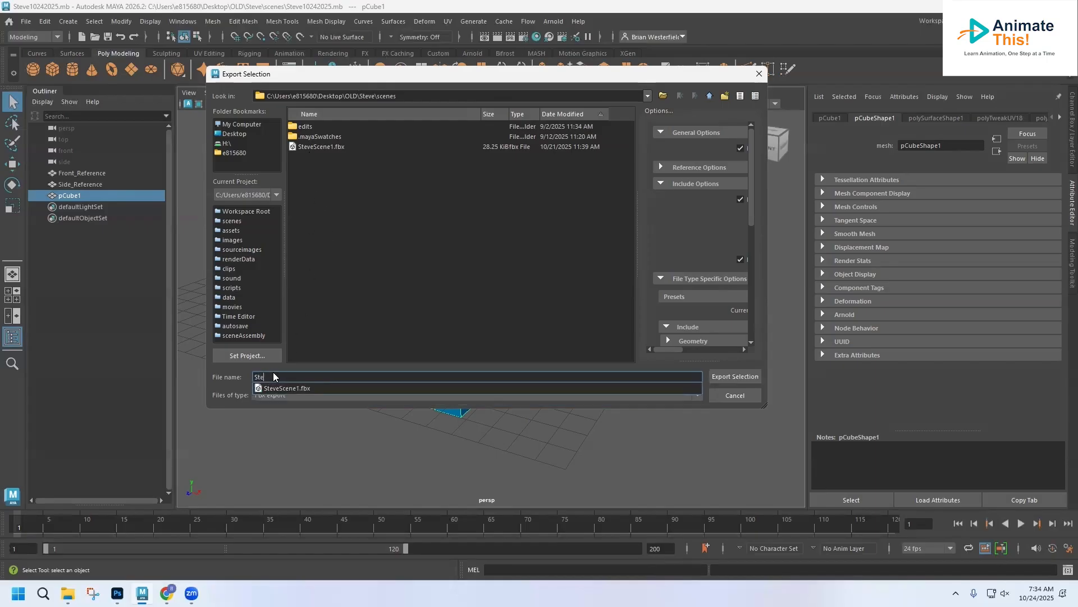
pyautogui.write('ve1s')
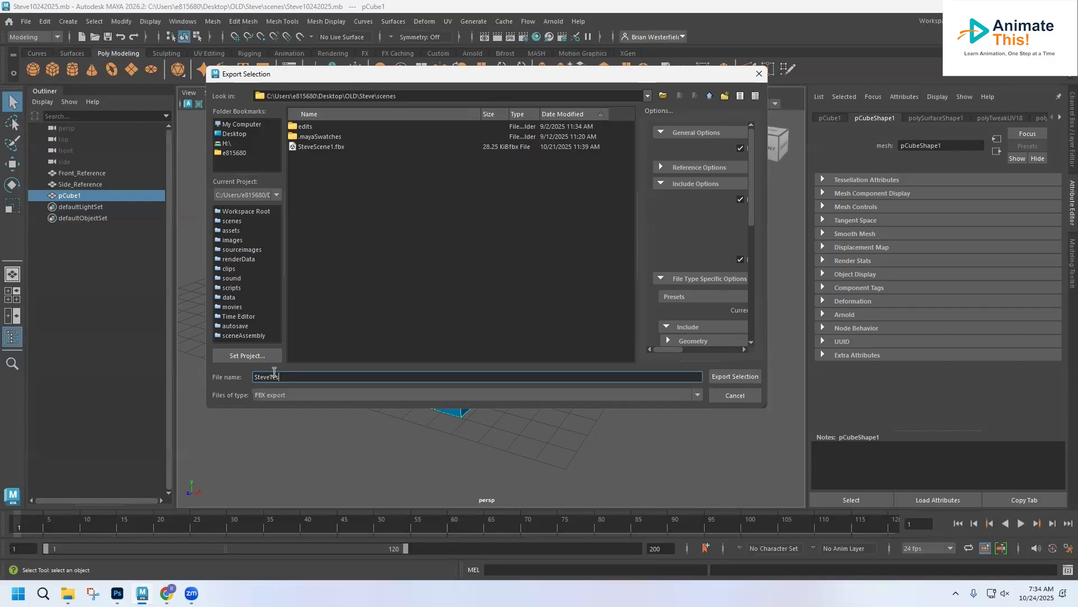
pyautogui.write('tMixamo')
pyautogui.click(723, 378)
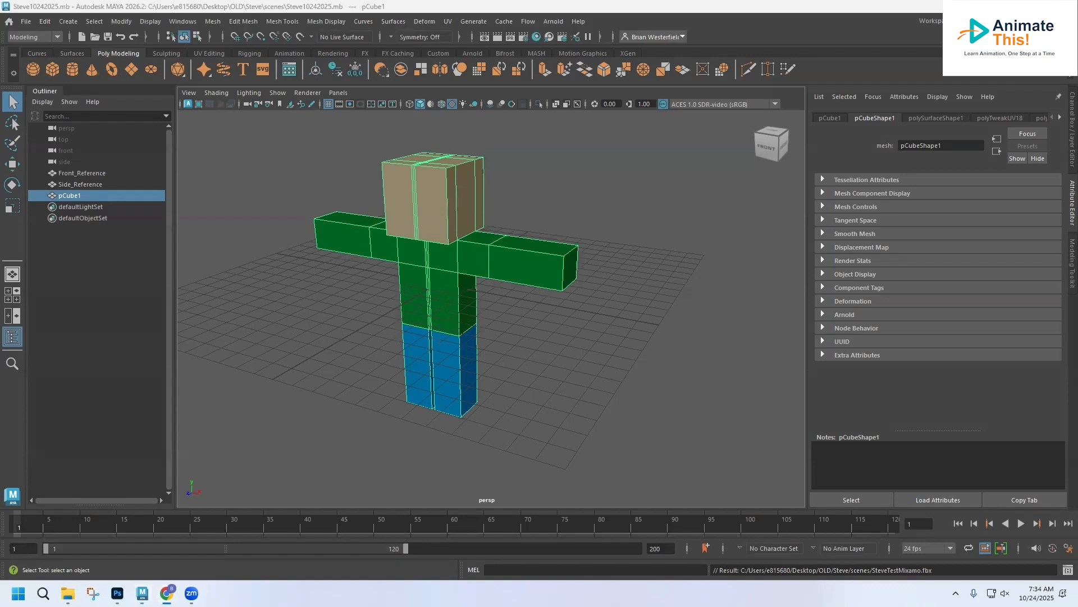
# Step: Switch to Chrome and search Google for mixamo
pyautogui.moveTo(94, 173); pyautogui.dragTo(319, 3)
pyautogui.click(400, 227)
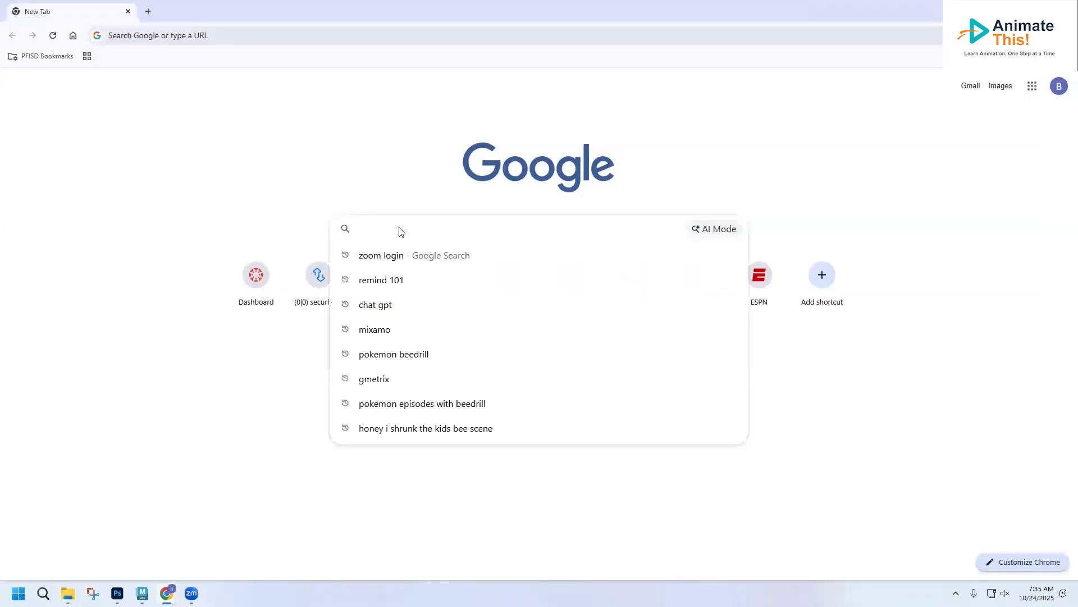
pyautogui.write('mixamo')
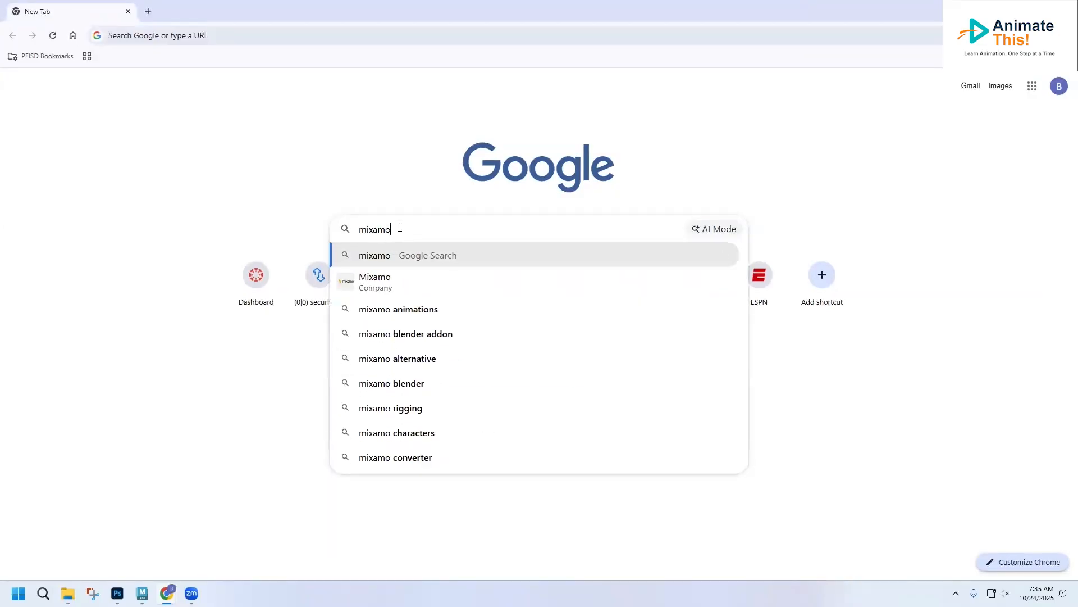
pyautogui.press('Return')
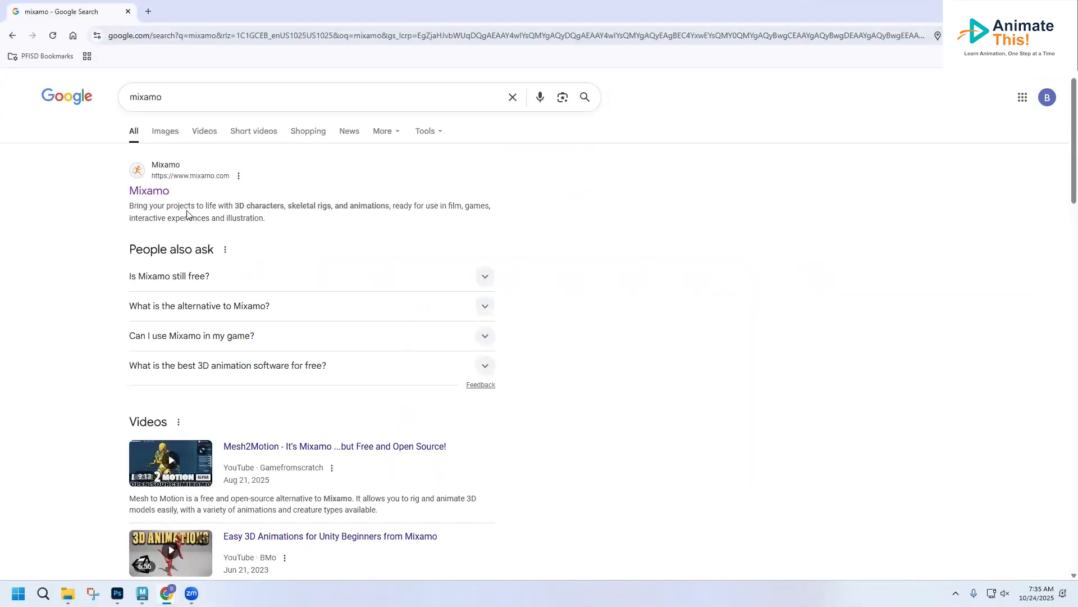
# Step: Open the Mixamo website and log in with the Google account
pyautogui.click(154, 197)
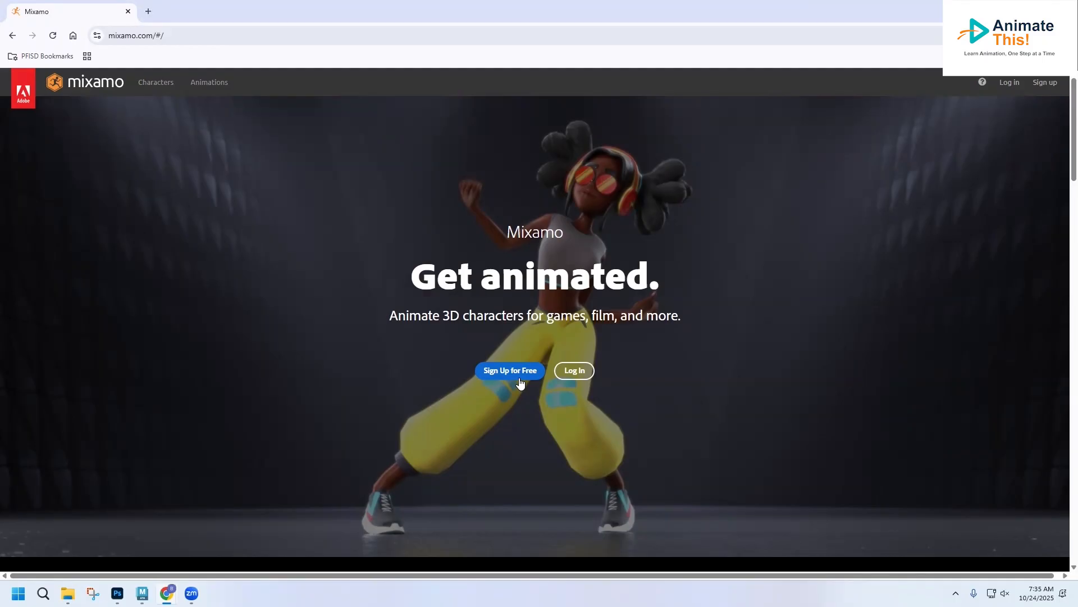
pyautogui.click(565, 375)
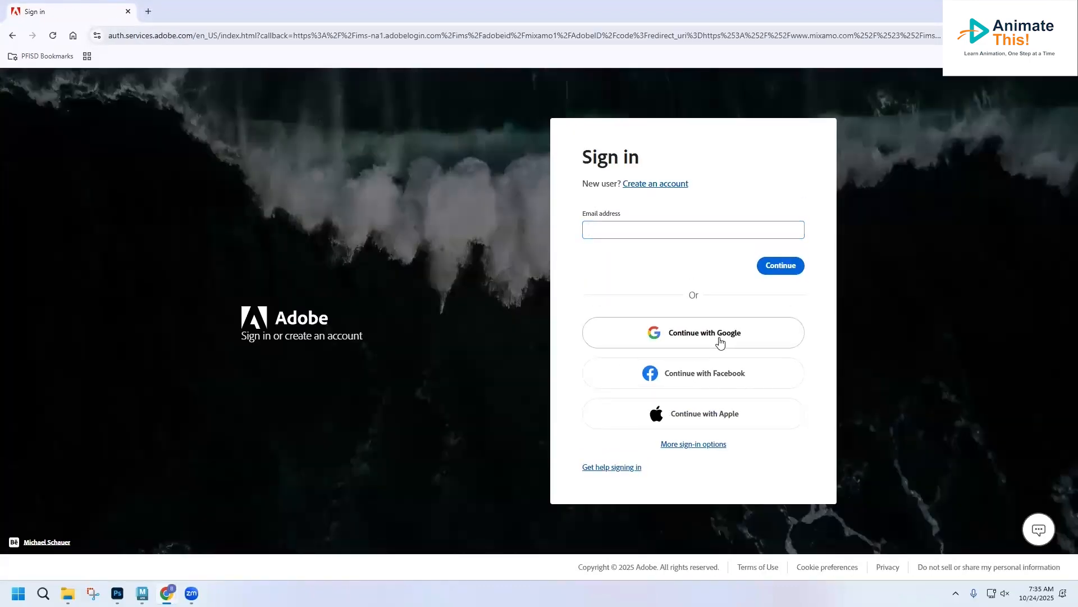
pyautogui.click(720, 339)
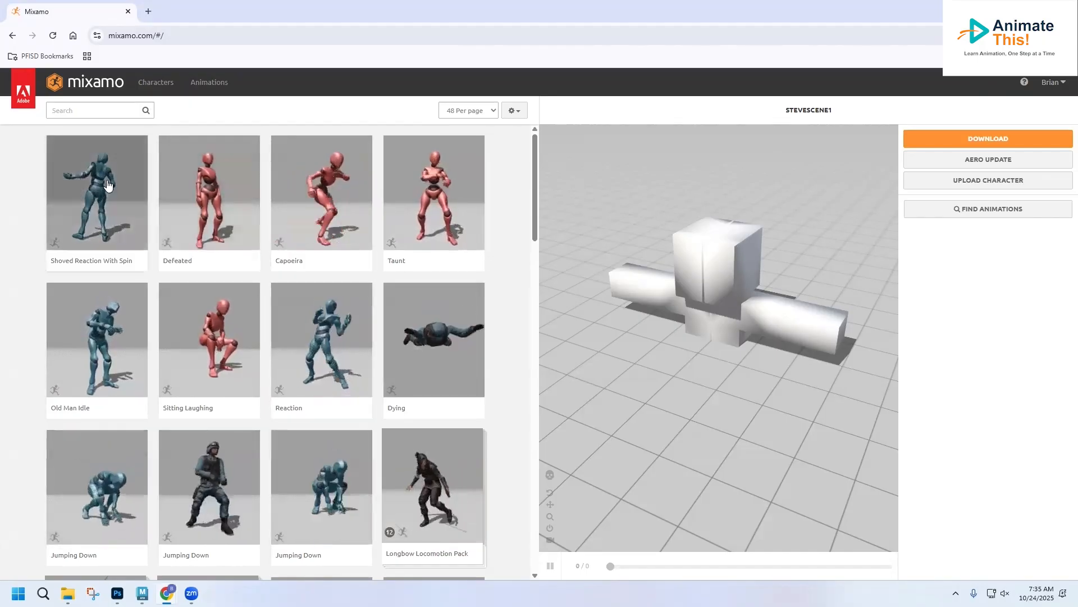
# Step: Browse the Mixamo animation library and its genre filters, and search it for walk
pyautogui.scroll(-1, 375, 380)
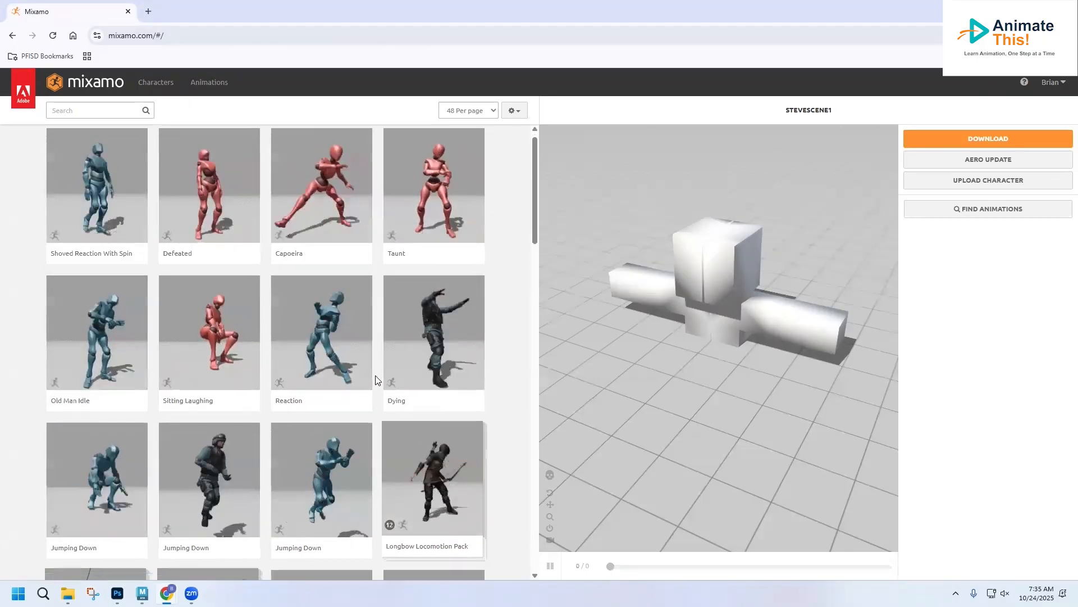
pyautogui.scroll(-10, 375, 380)
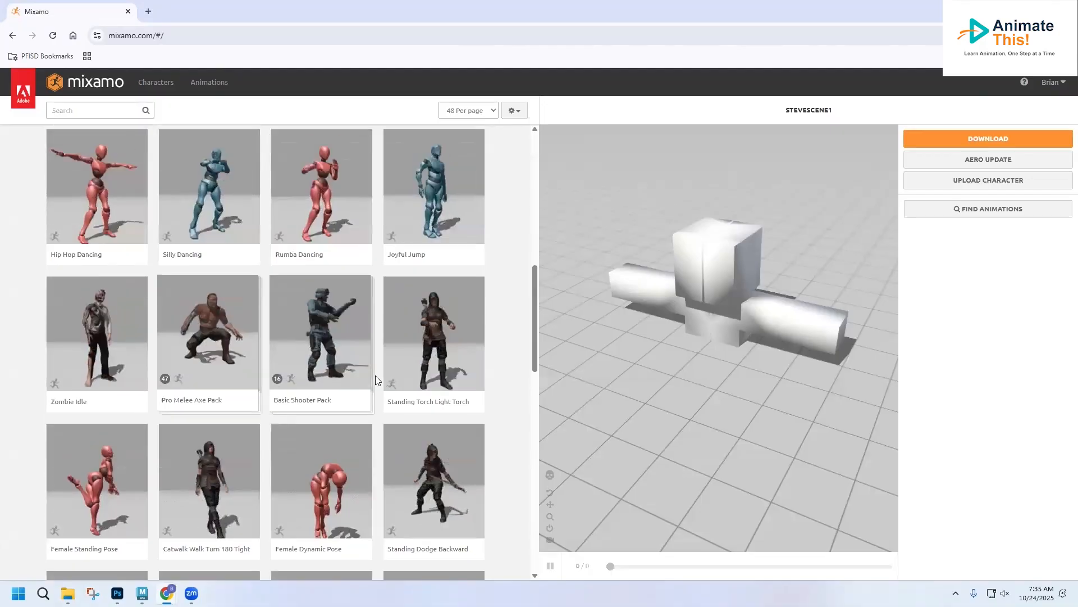
pyautogui.scroll(10, 375, 380)
pyautogui.click(65, 111)
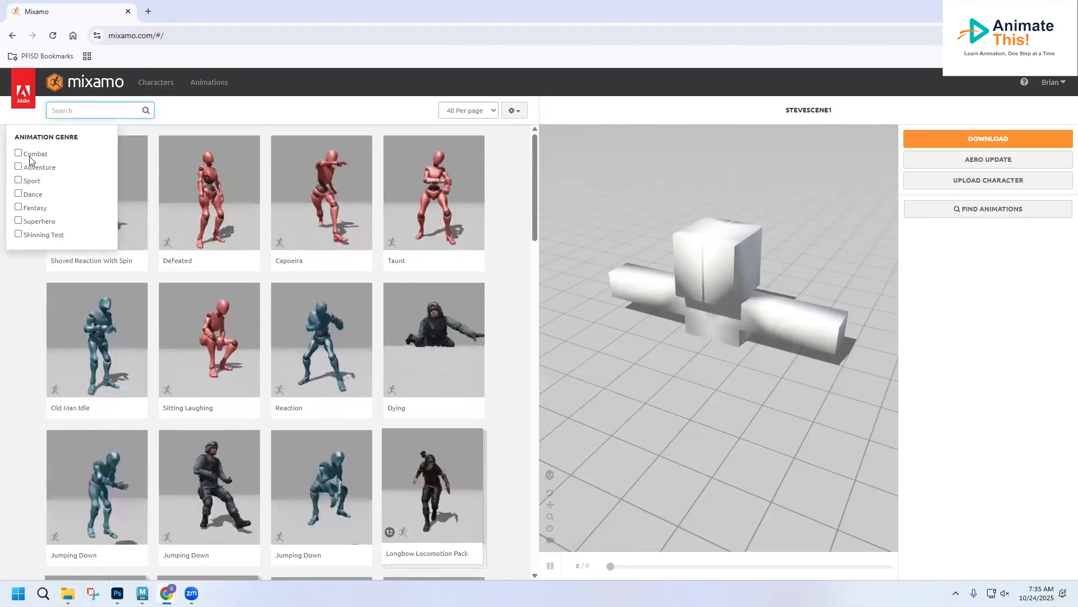
pyautogui.click(63, 109)
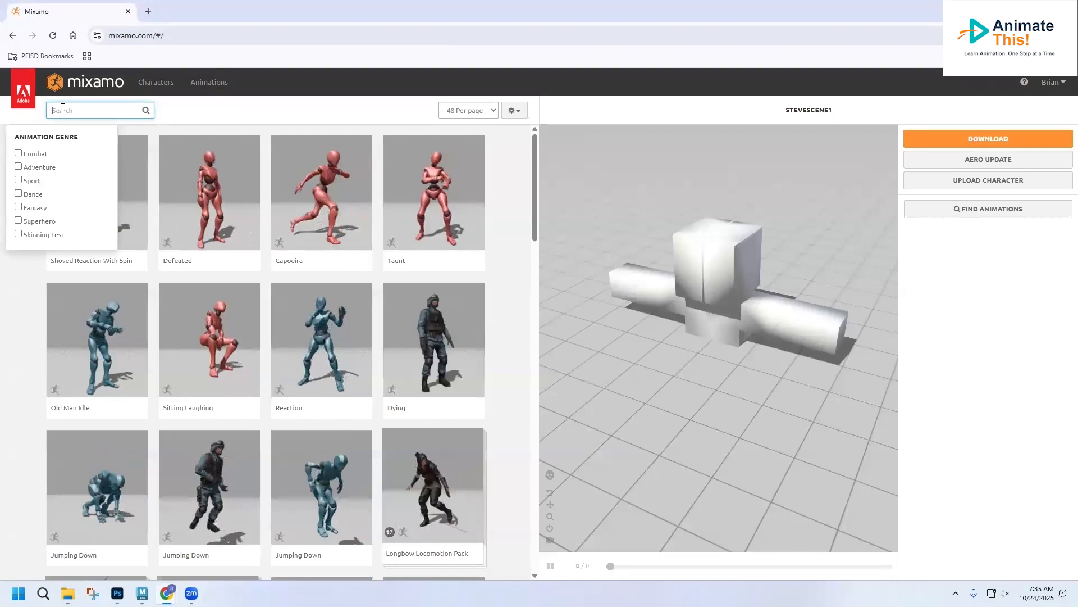
pyautogui.write('walk')
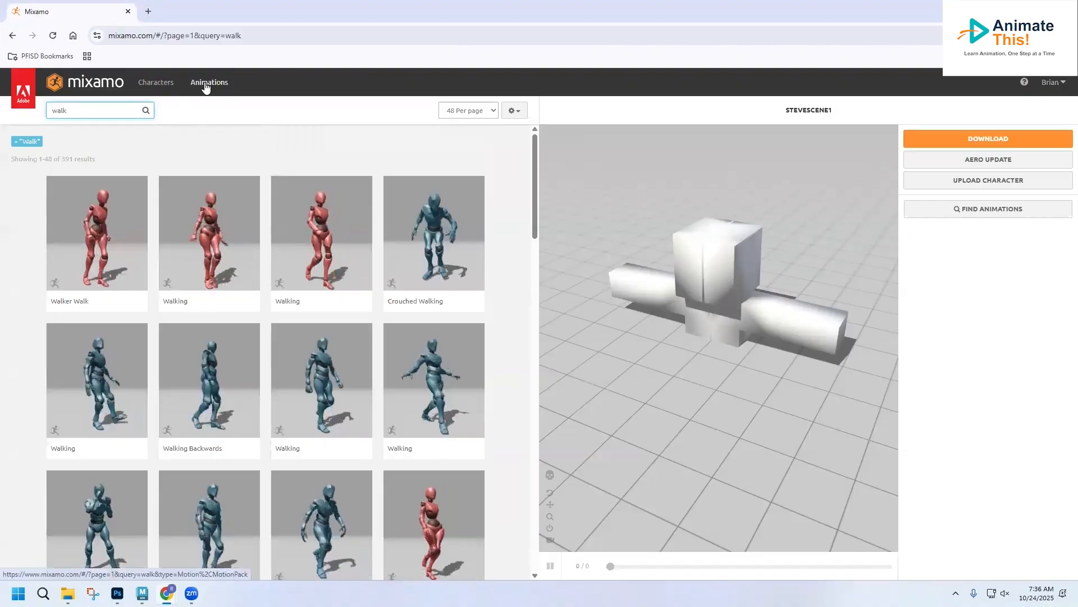
# Step: Show the character library without the walk search filter and browse the available characters
pyautogui.click(170, 84)
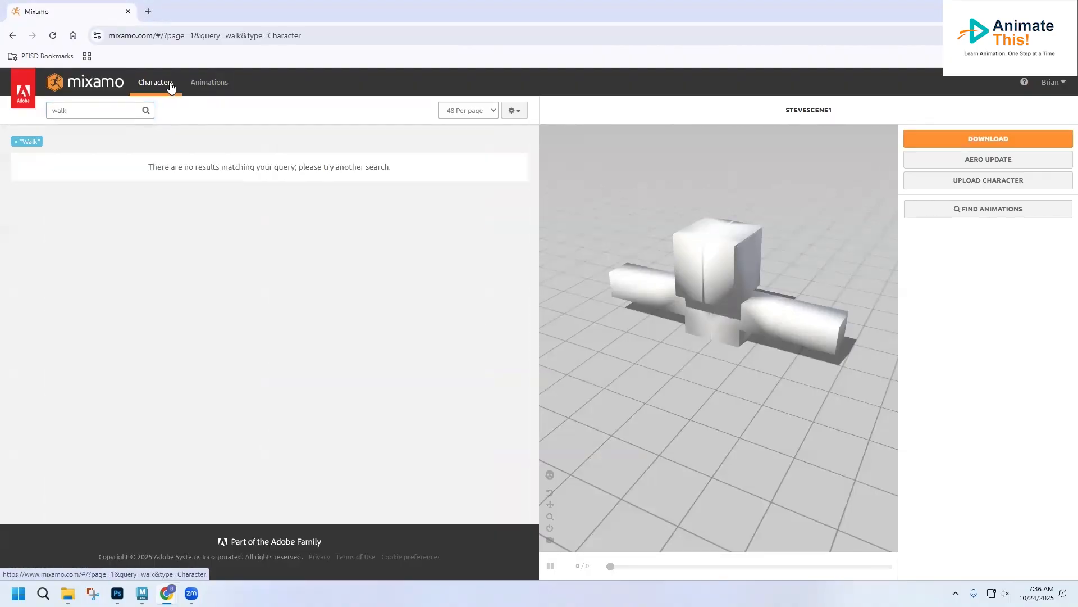
pyautogui.doubleClick(67, 114)
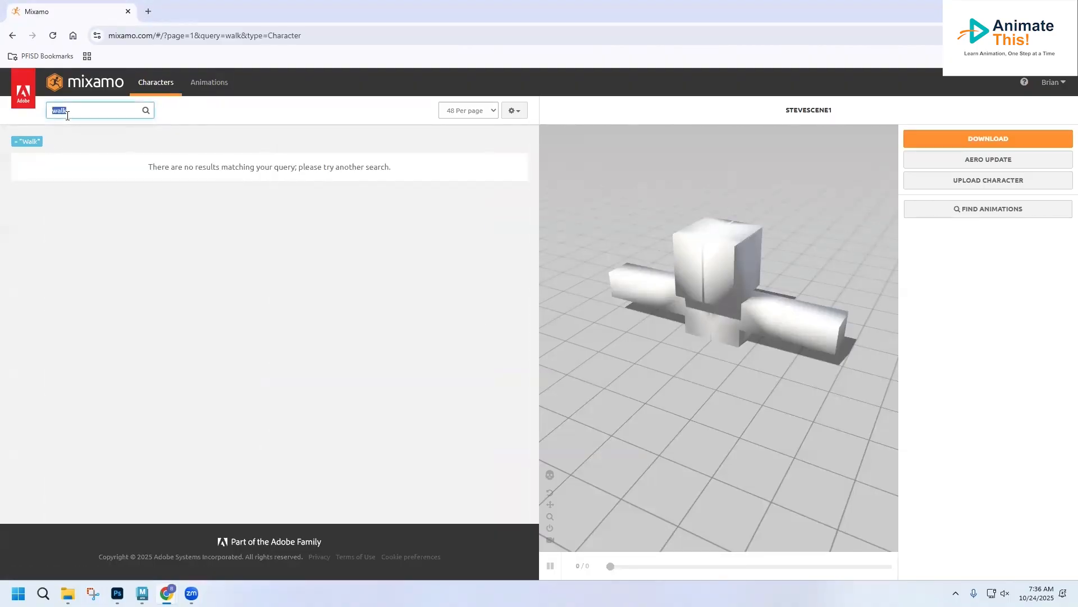
pyautogui.press('BackSpace')
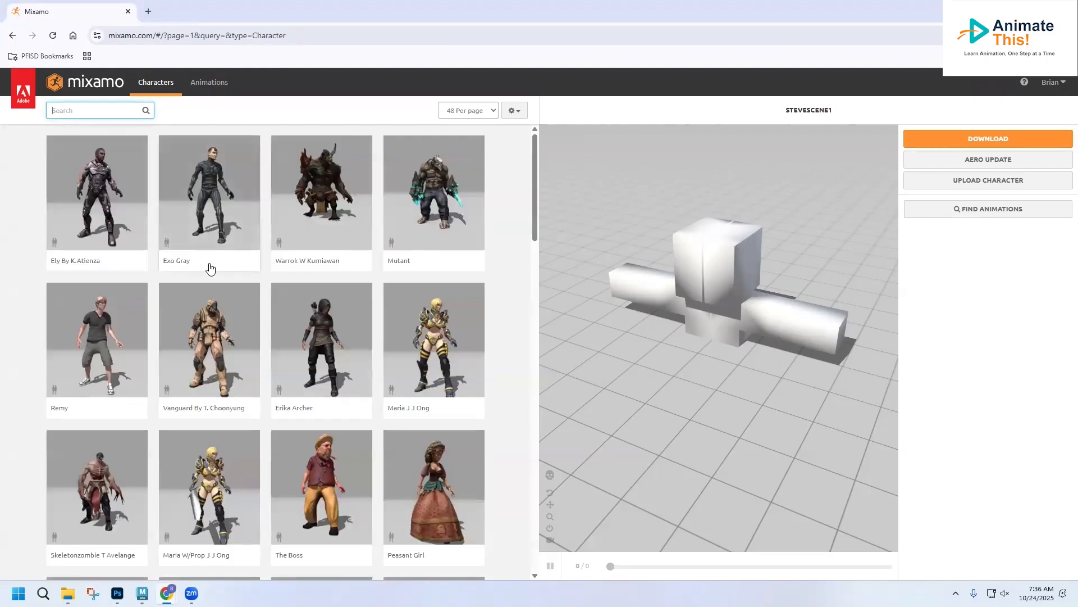
pyautogui.scroll(-10, 258, 293)
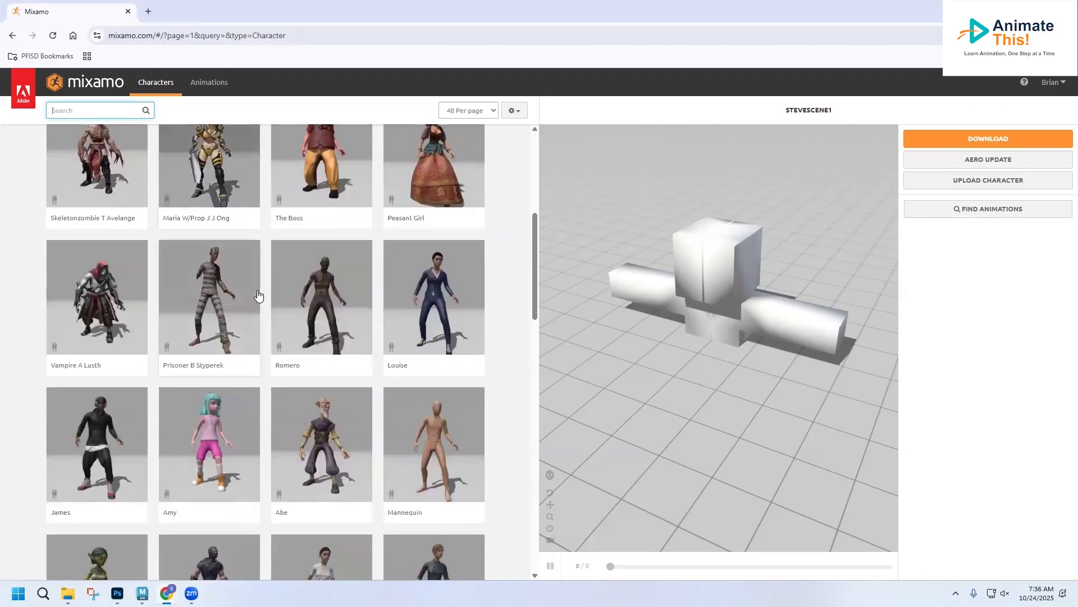
pyautogui.scroll(10, 258, 294)
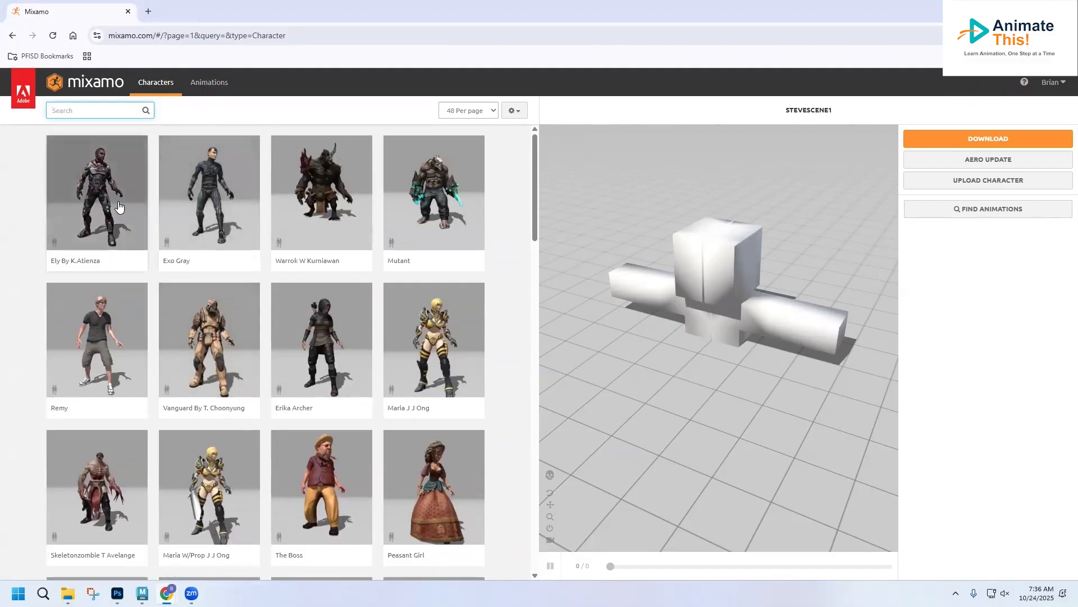
# Step: Load the stock Ely character from the library and apply the Defeated animation to it
pyautogui.click(119, 207)
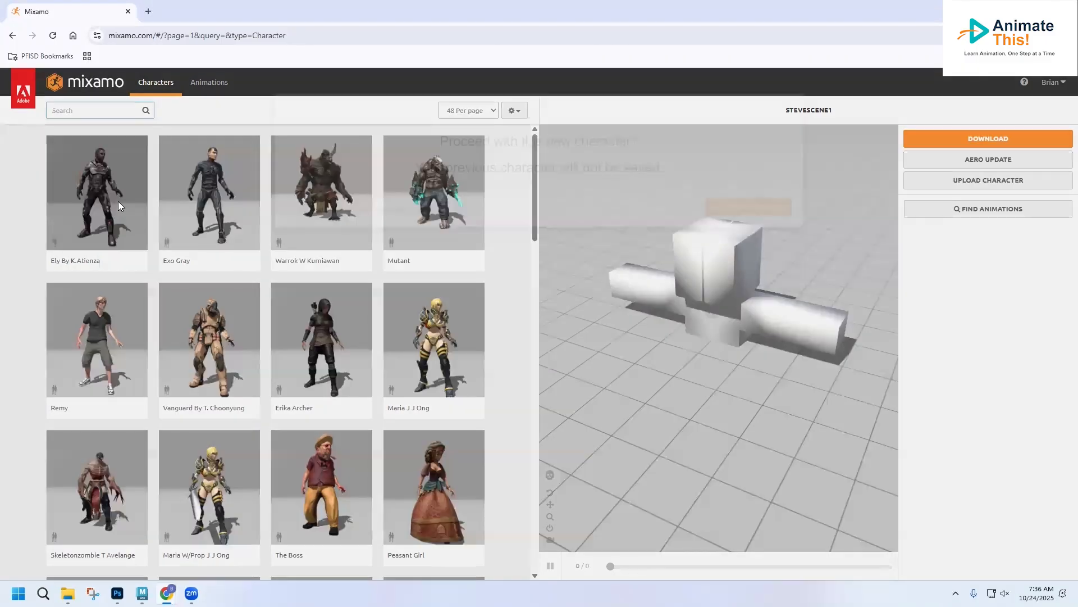
pyautogui.click(748, 237)
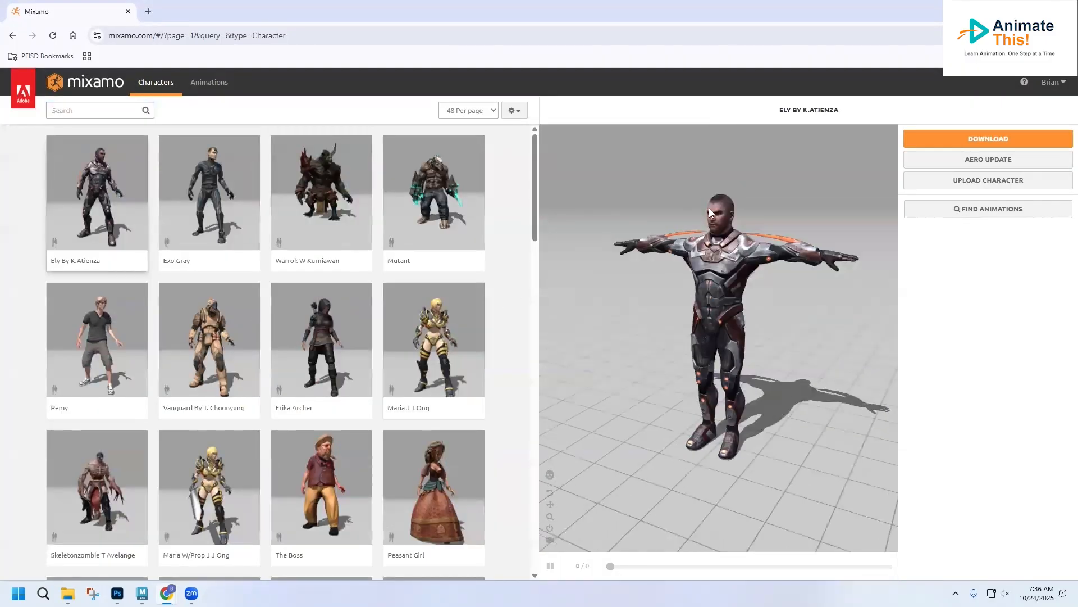
pyautogui.click(209, 83)
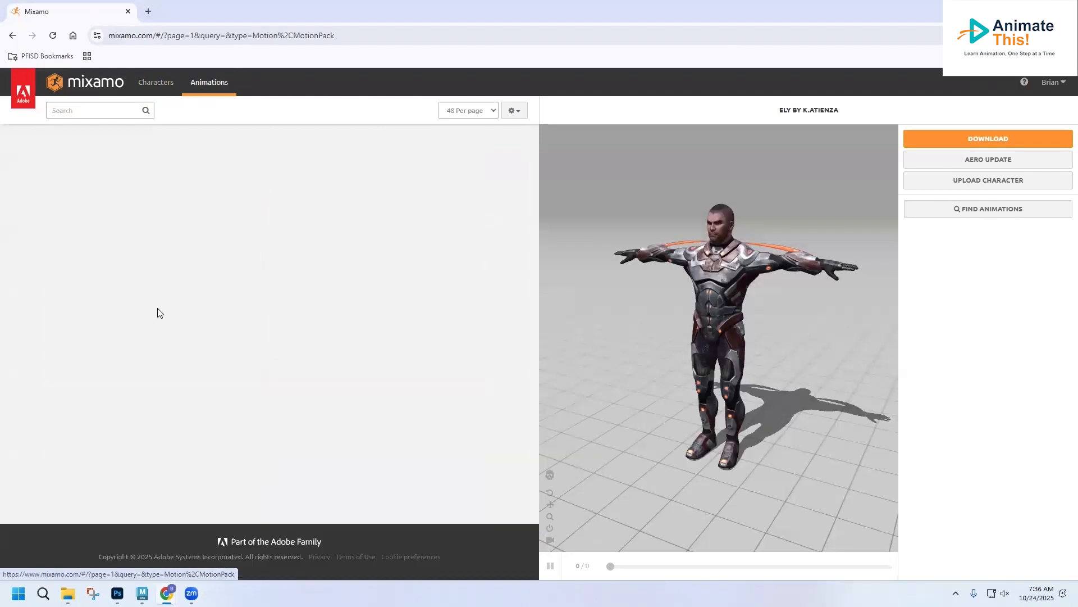
pyautogui.click(196, 213)
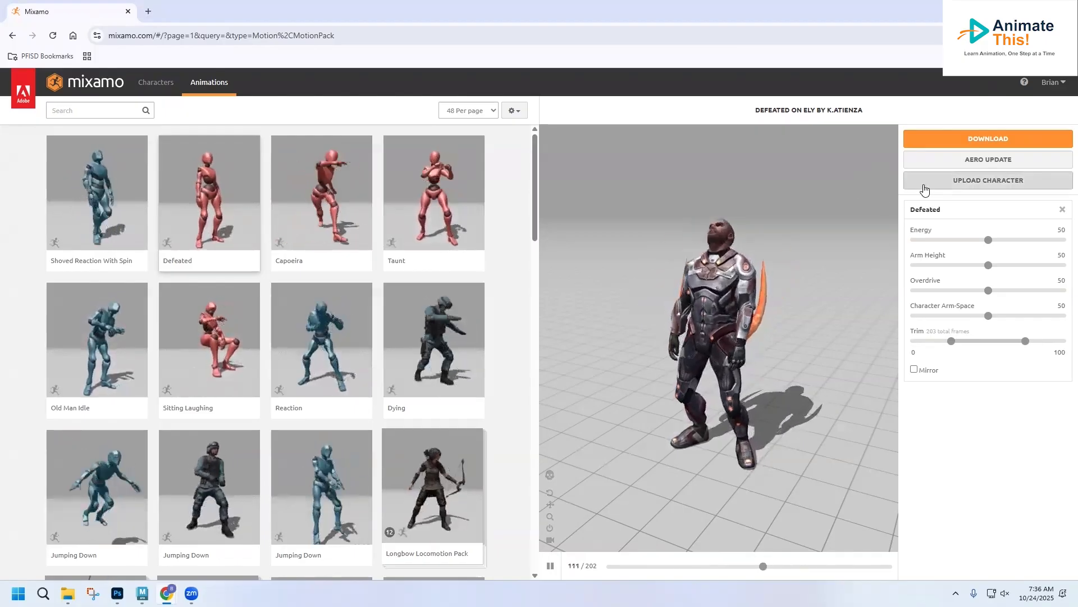
# Step: Upload SteveTestMixamo.fbx as a new character from the Desktop folder OLD > Steve > scenes
pyautogui.click(978, 182)
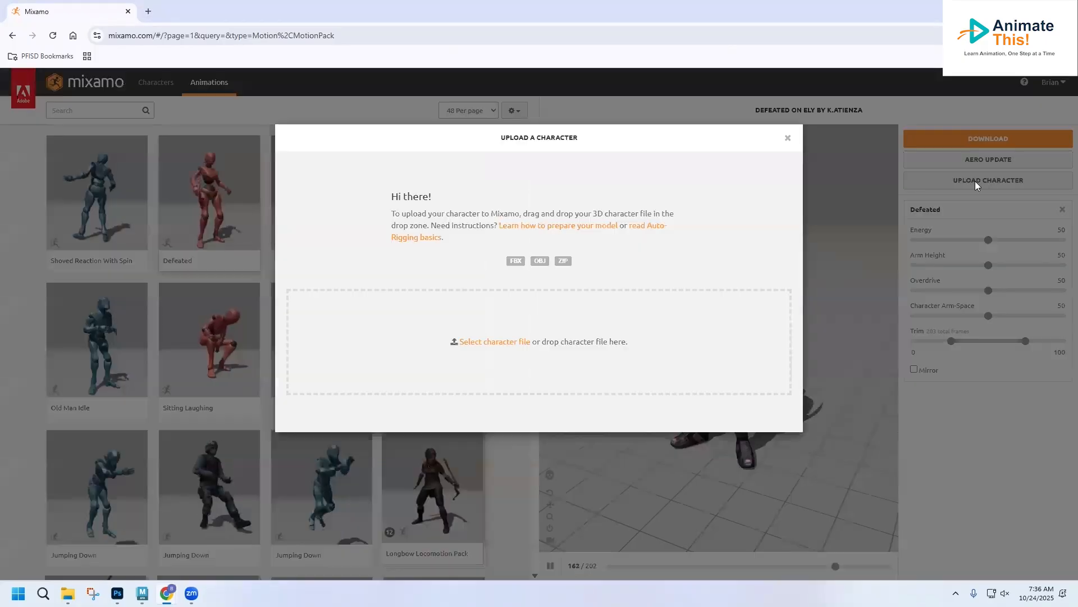
pyautogui.click(499, 342)
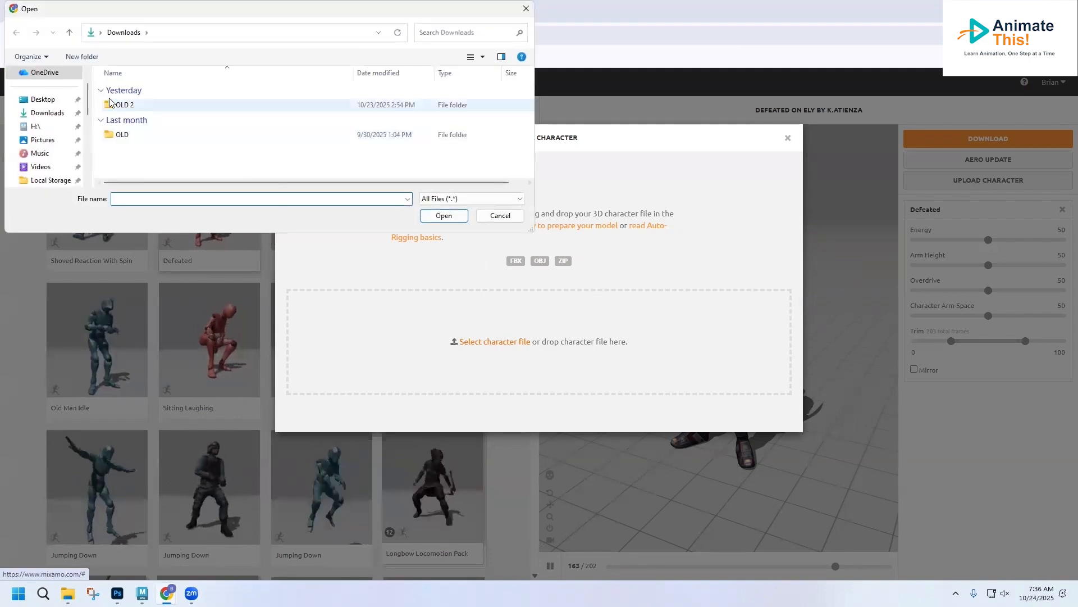
pyautogui.click(43, 100)
pyautogui.click(115, 105)
pyautogui.doubleClick(114, 105)
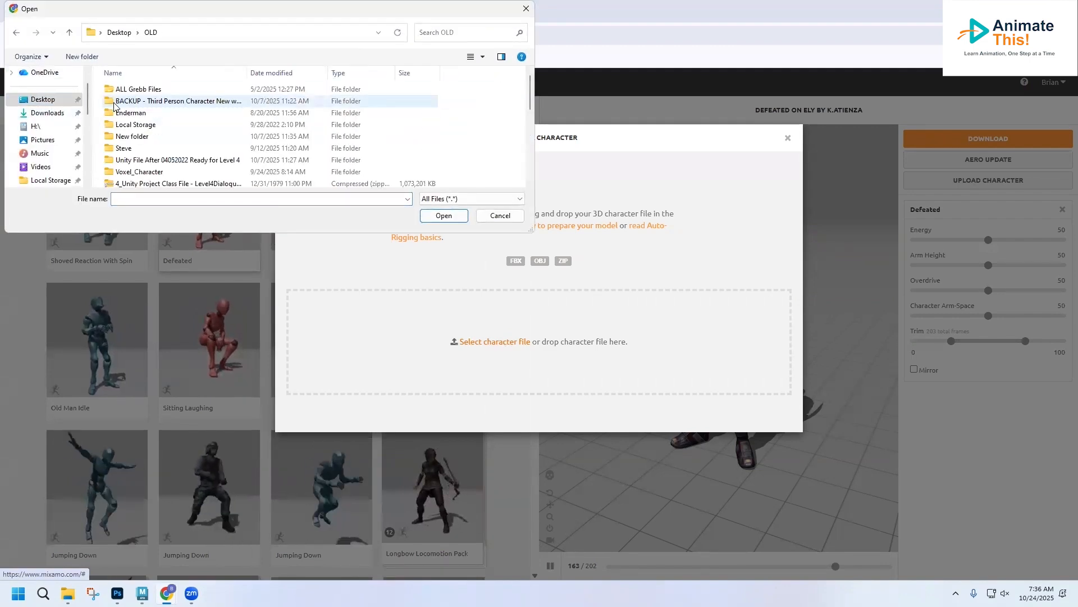
pyautogui.doubleClick(128, 148)
pyautogui.scroll(-2, 128, 143)
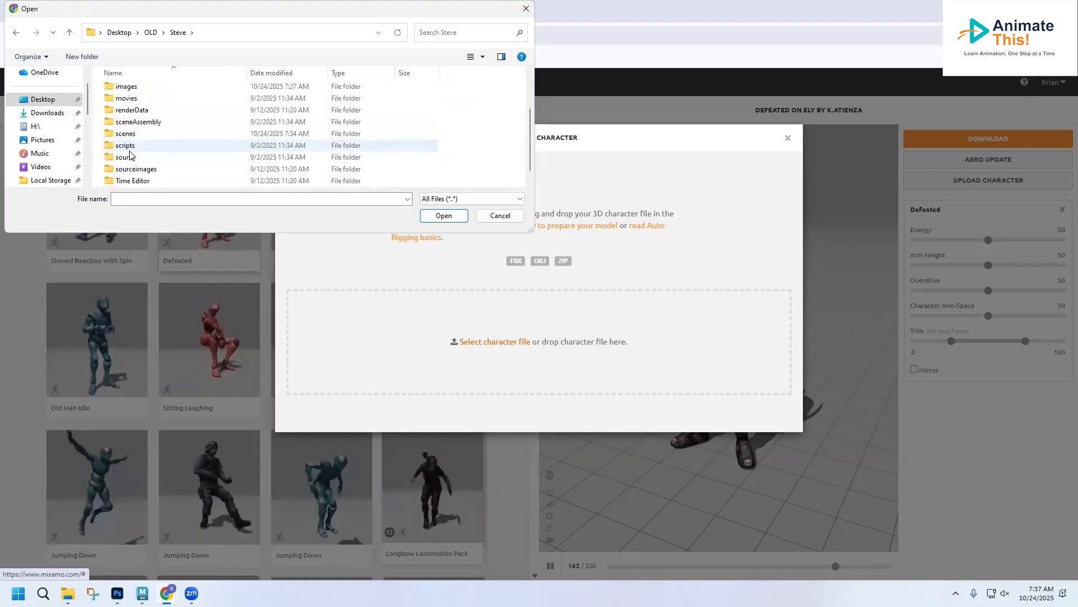
pyautogui.click(121, 123)
pyautogui.doubleClick(121, 123)
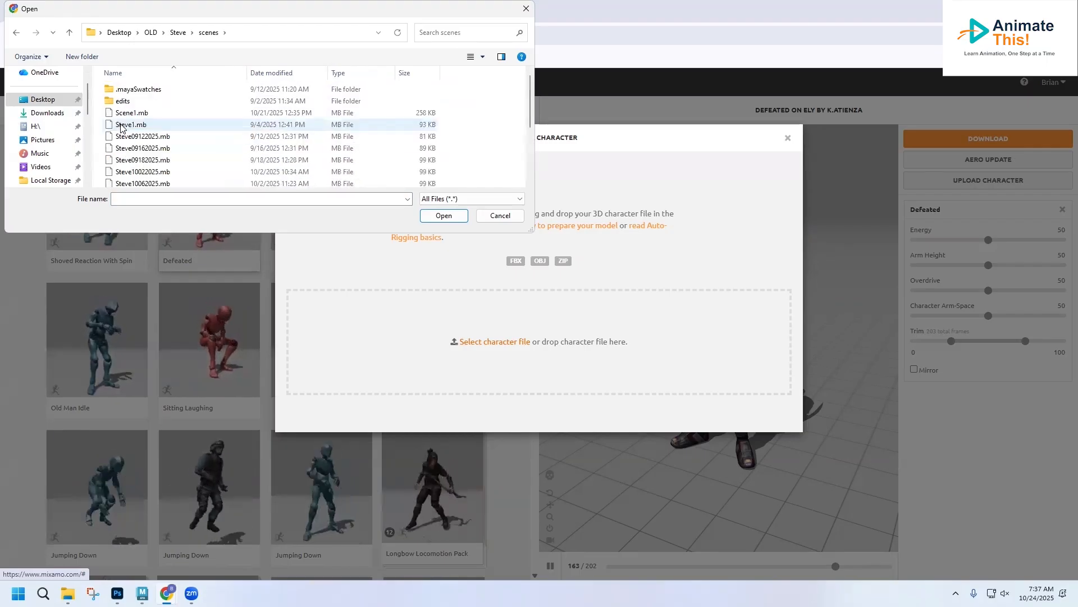
pyautogui.scroll(-3, 135, 158)
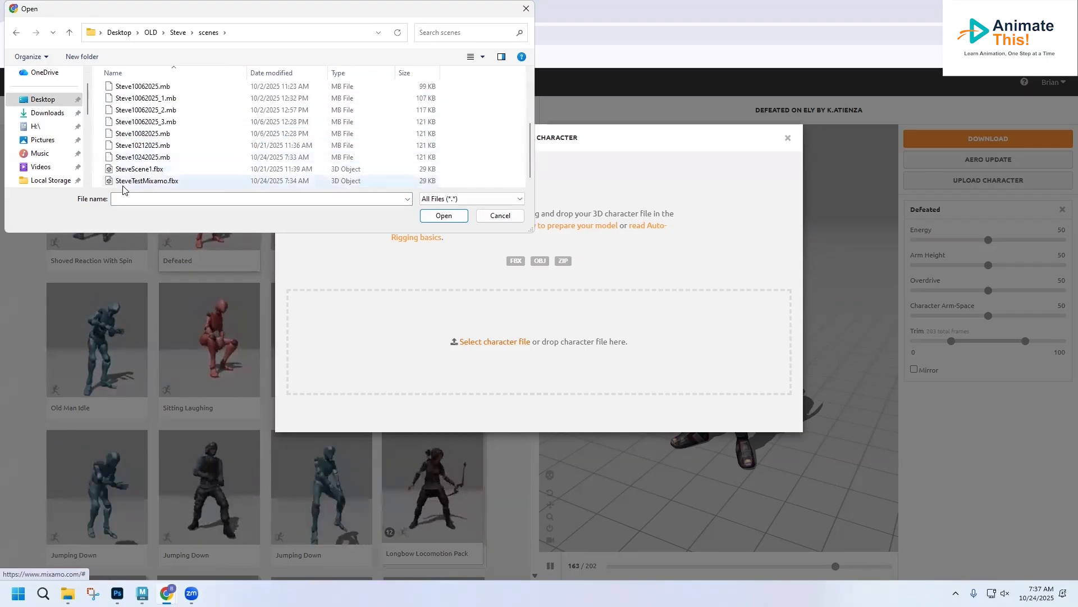
pyautogui.doubleClick(159, 181)
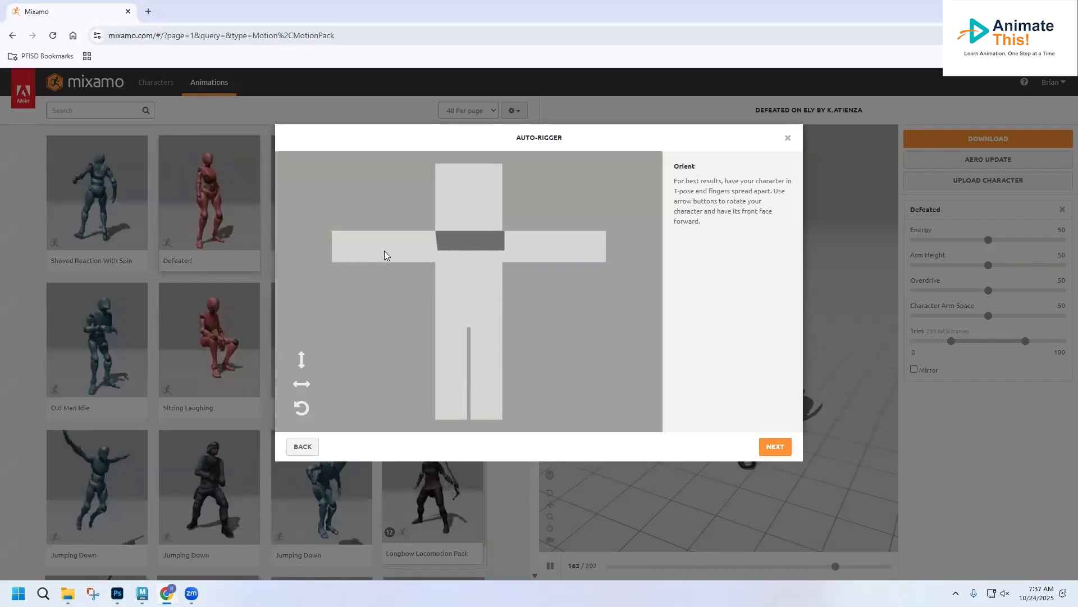
# Step: Accept the character's front-facing orientation and place the chin marker at the head's lower edge and the wrist markers near the arm ends
pyautogui.click(775, 448)
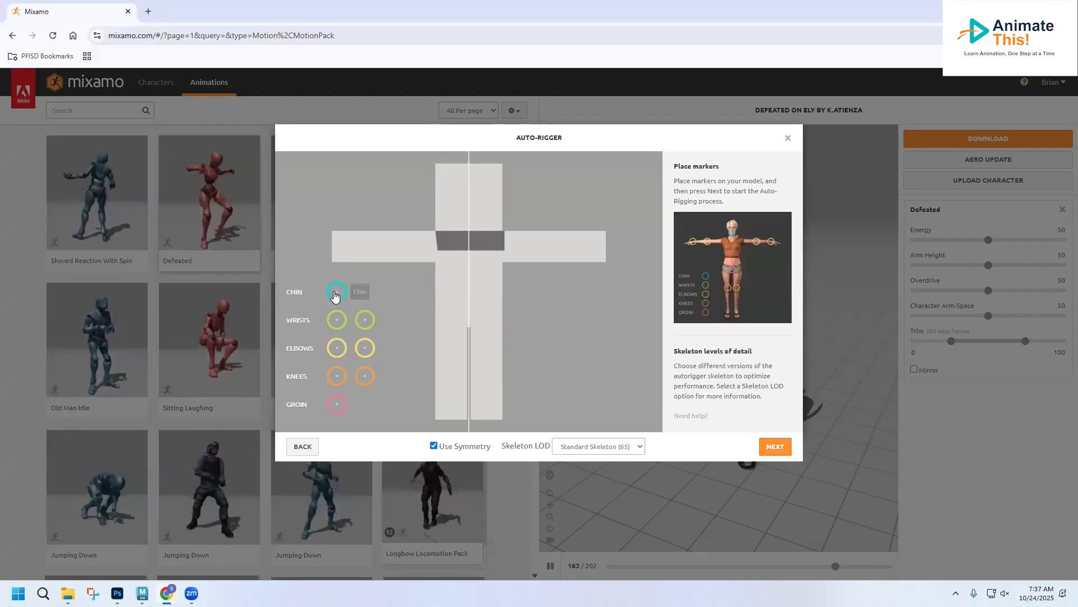
pyautogui.moveTo(335, 295); pyautogui.dragTo(335, 295)
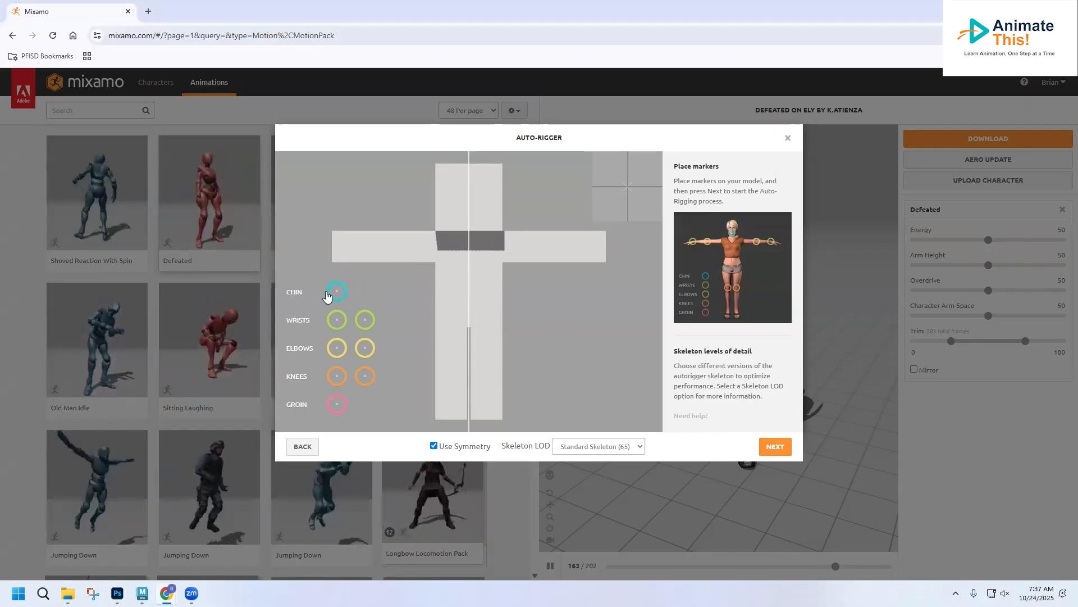
pyautogui.moveTo(299, 289); pyautogui.dragTo(295, 285)
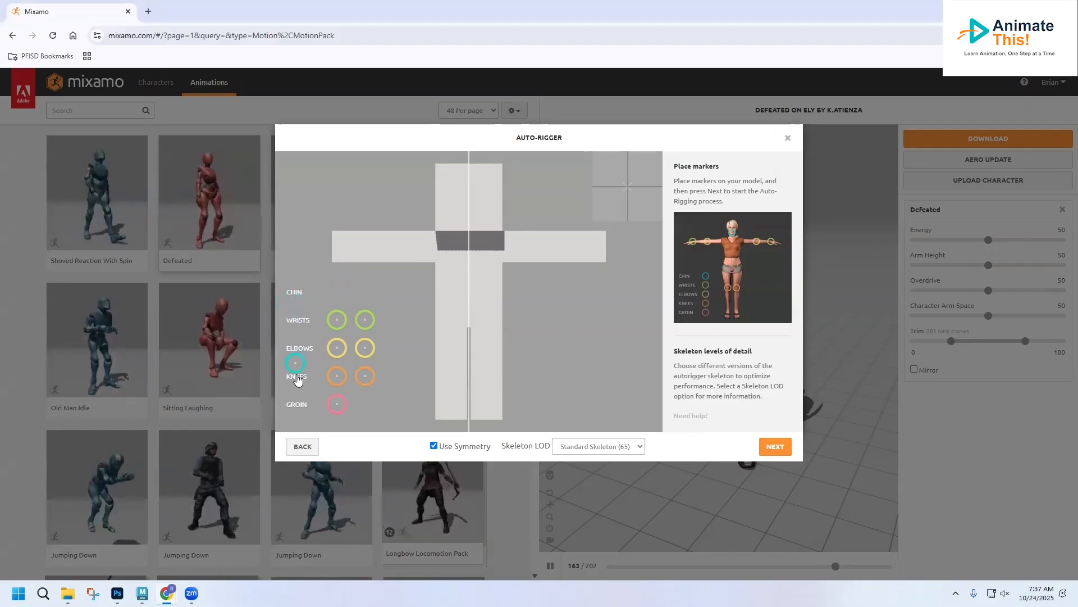
pyautogui.moveTo(332, 293); pyautogui.dragTo(471, 230)
pyautogui.moveTo(336, 326); pyautogui.dragTo(350, 253)
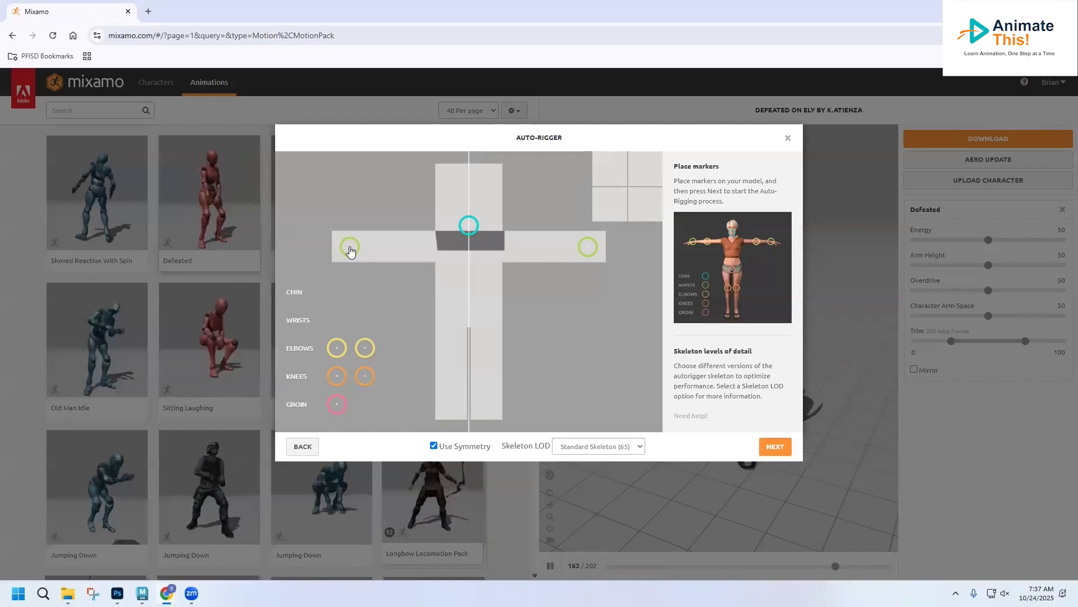
# Step: Place the elbow, knee and groin markers, fine-tune the chin marker, and start auto-rigging with symmetry and the Standard Skeleton (65)
pyautogui.moveTo(336, 347); pyautogui.dragTo(392, 248)
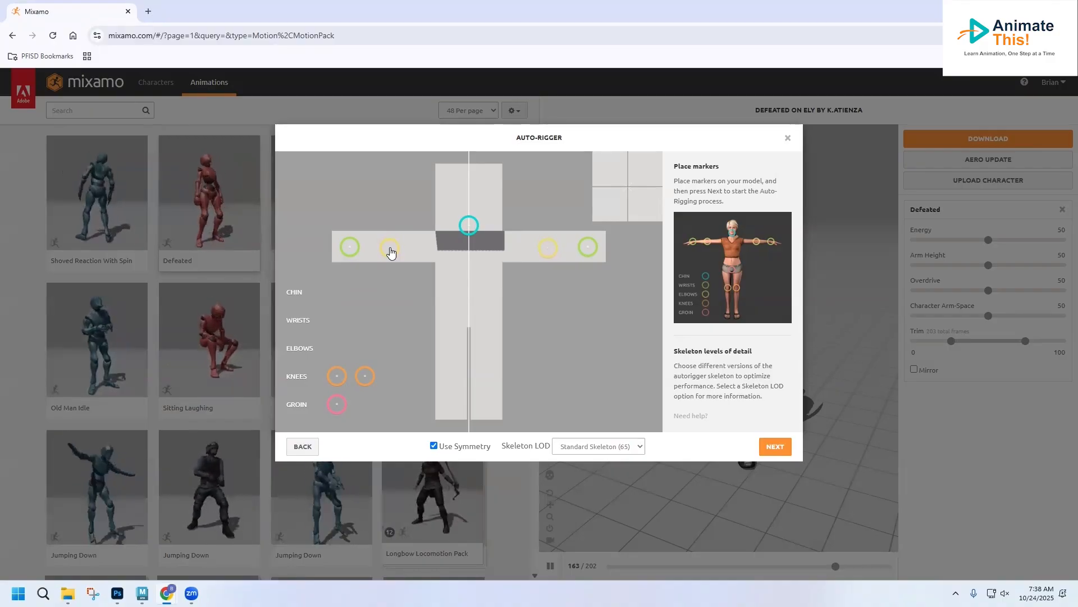
pyautogui.moveTo(392, 249); pyautogui.dragTo(388, 249)
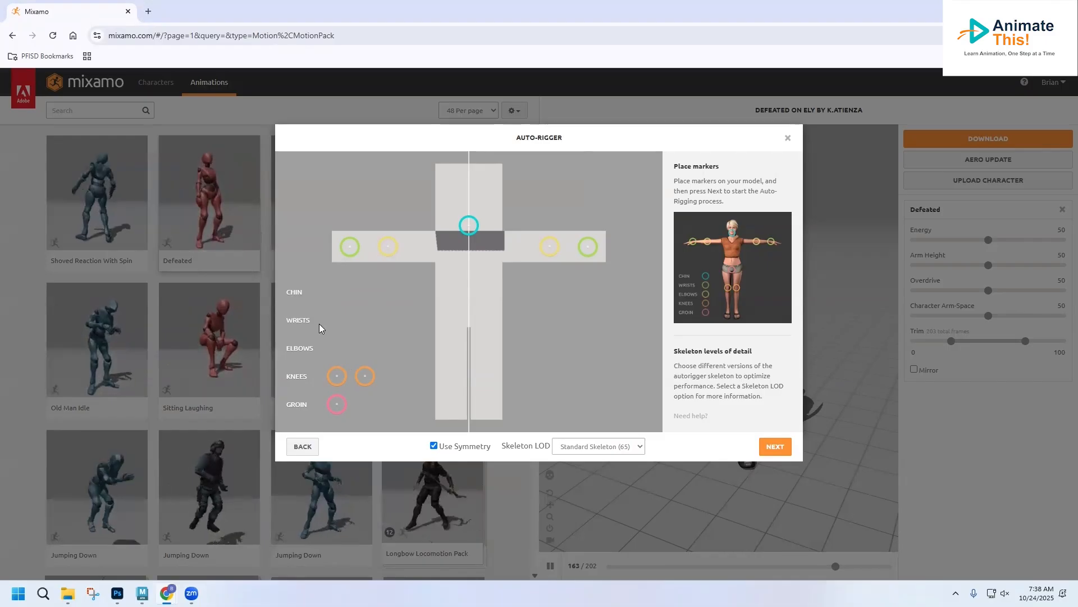
pyautogui.moveTo(337, 388); pyautogui.dragTo(450, 378)
pyautogui.moveTo(337, 404)
pyautogui.mouseDown()
pyautogui.moveTo(418, 334)
pyautogui.moveTo(469, 325)
pyautogui.mouseUp()
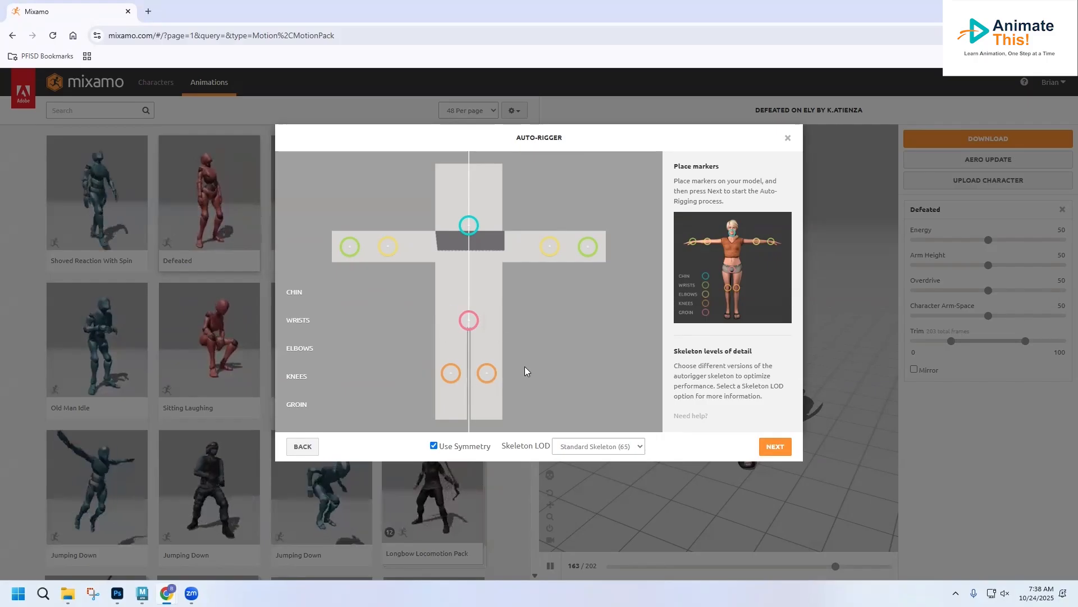
pyautogui.moveTo(471, 232); pyautogui.dragTo(470, 227)
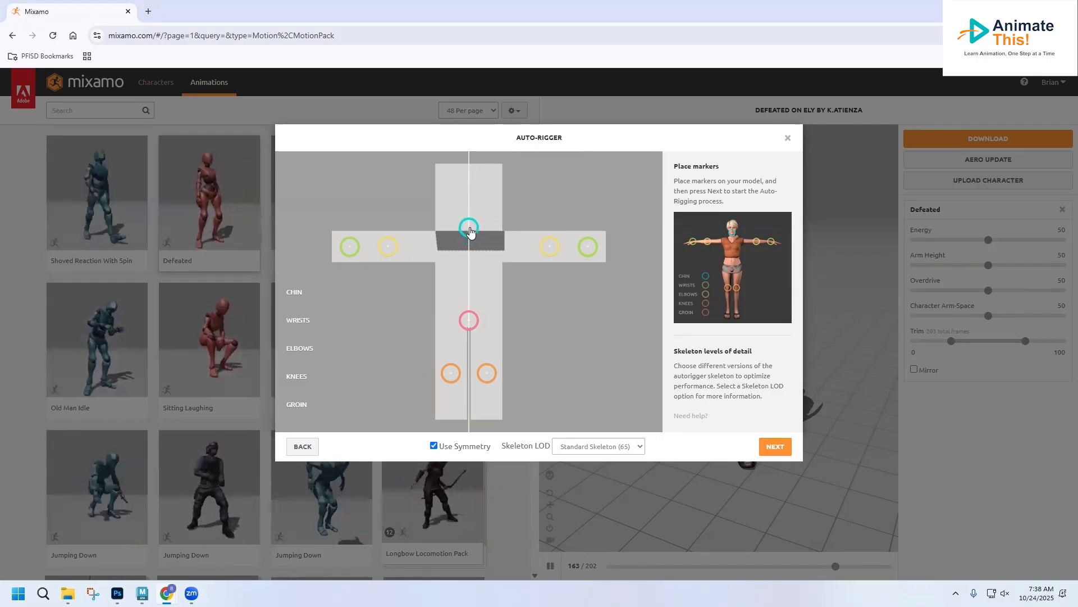
pyautogui.click(775, 448)
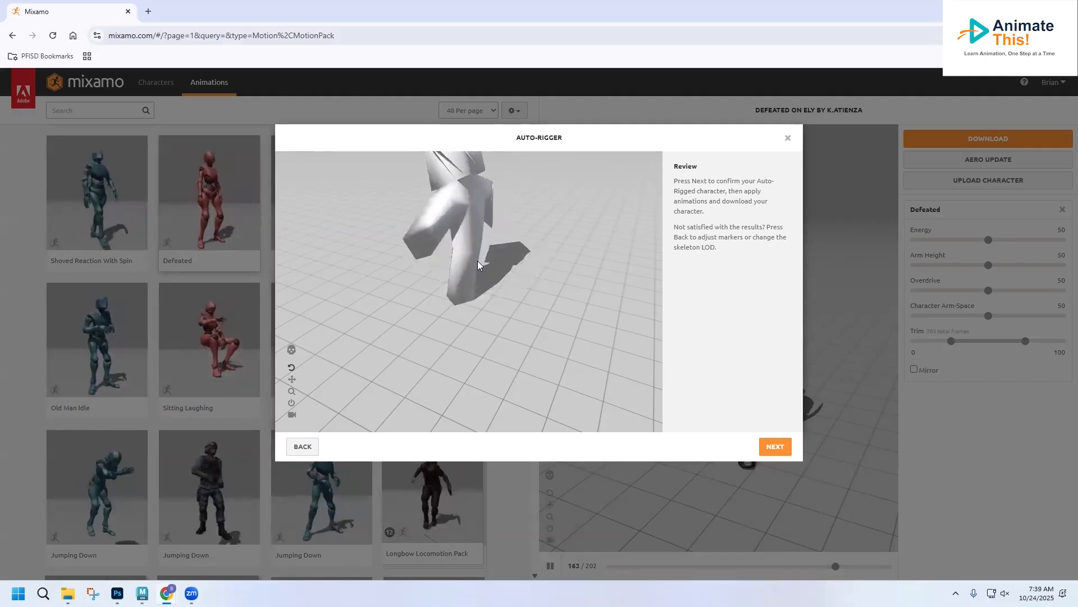
# Step: Review the auto-rigged character from different angles and accept it as the new current character
pyautogui.moveTo(482, 264); pyautogui.dragTo(481, 231)
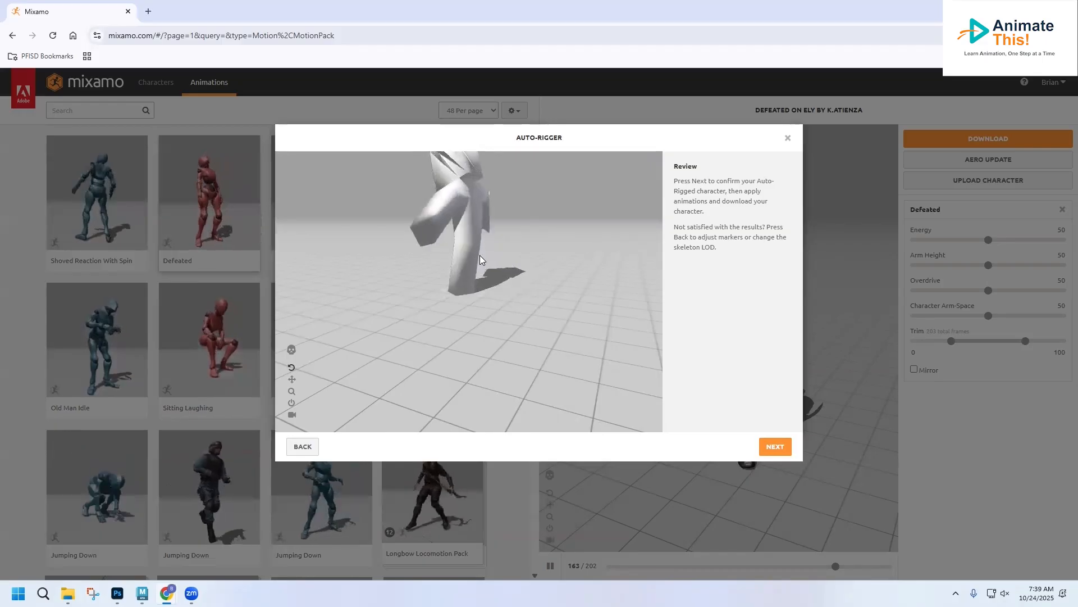
pyautogui.moveTo(480, 255); pyautogui.dragTo(481, 321, button='middle')
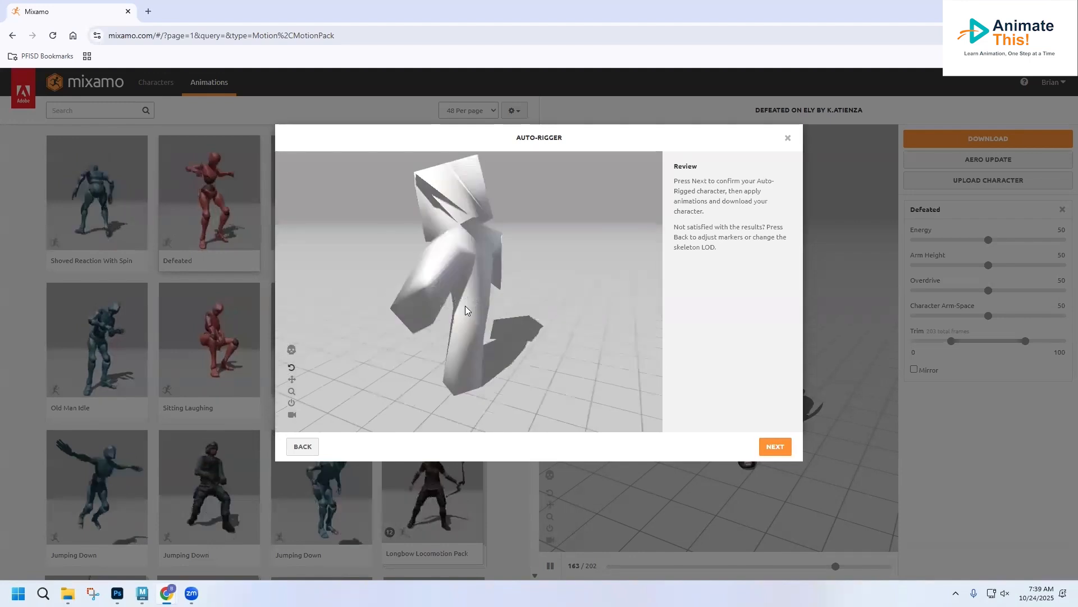
pyautogui.click(775, 446)
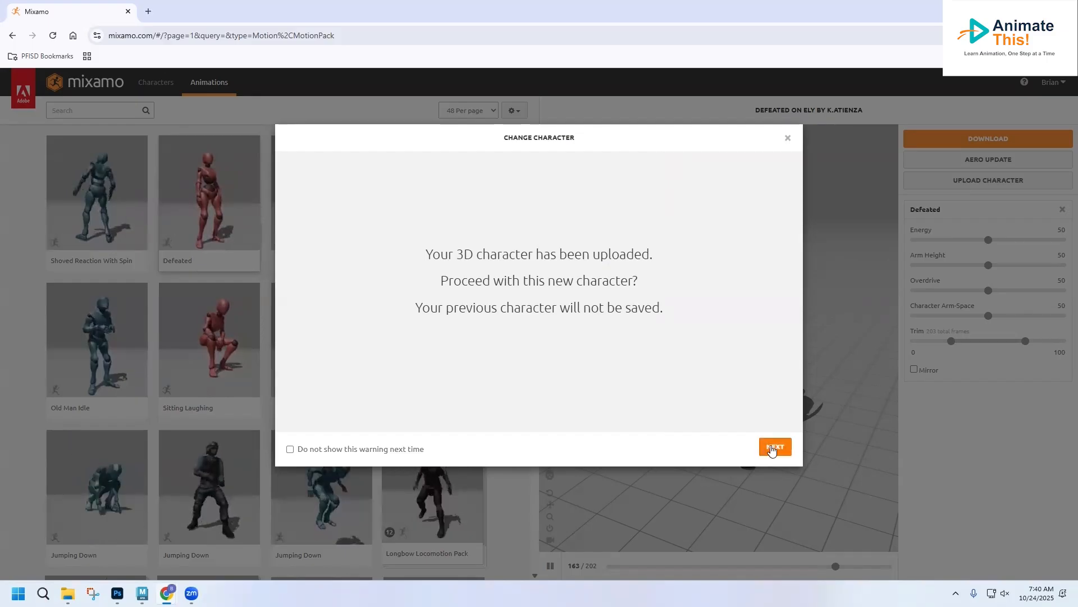
pyautogui.click(774, 447)
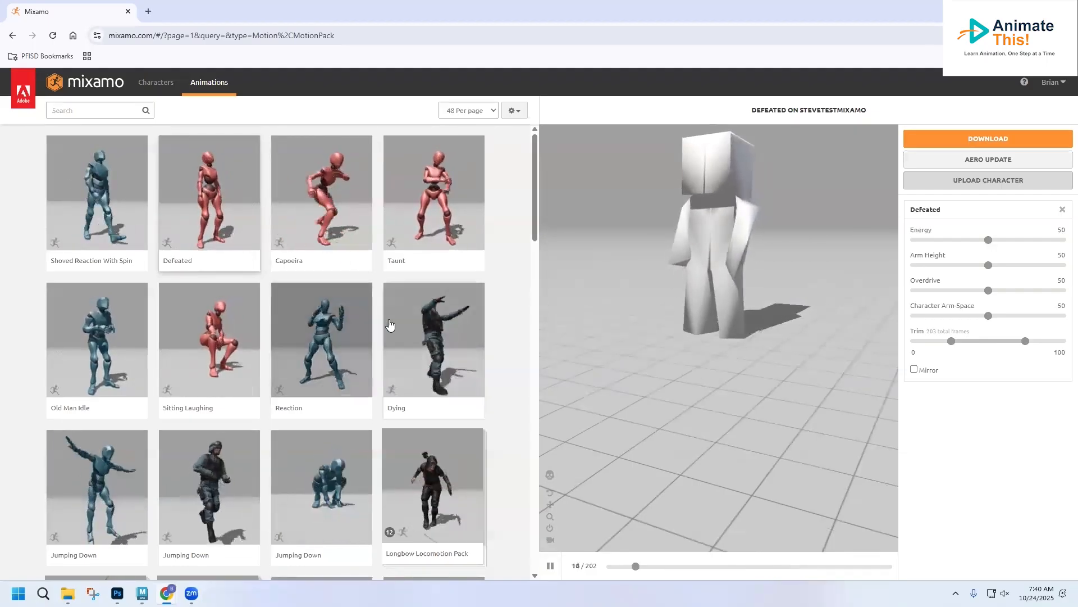
# Step: Preview the Dying, Old Man Idle, Longbow Locomotion Pack and Jumping Down animations on the Steve character
pyautogui.click(431, 331)
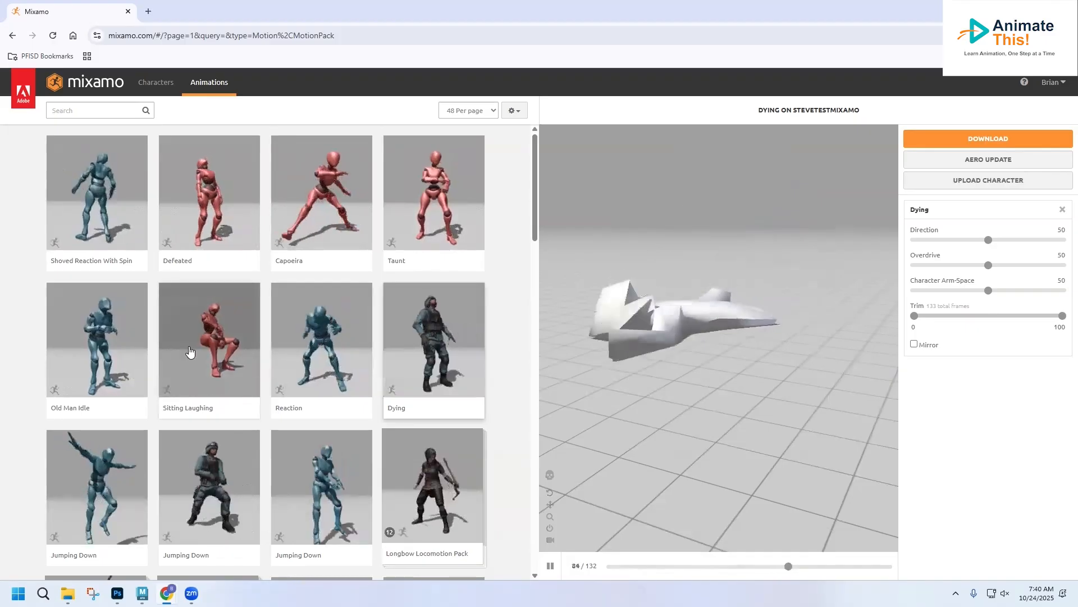
pyautogui.click(102, 346)
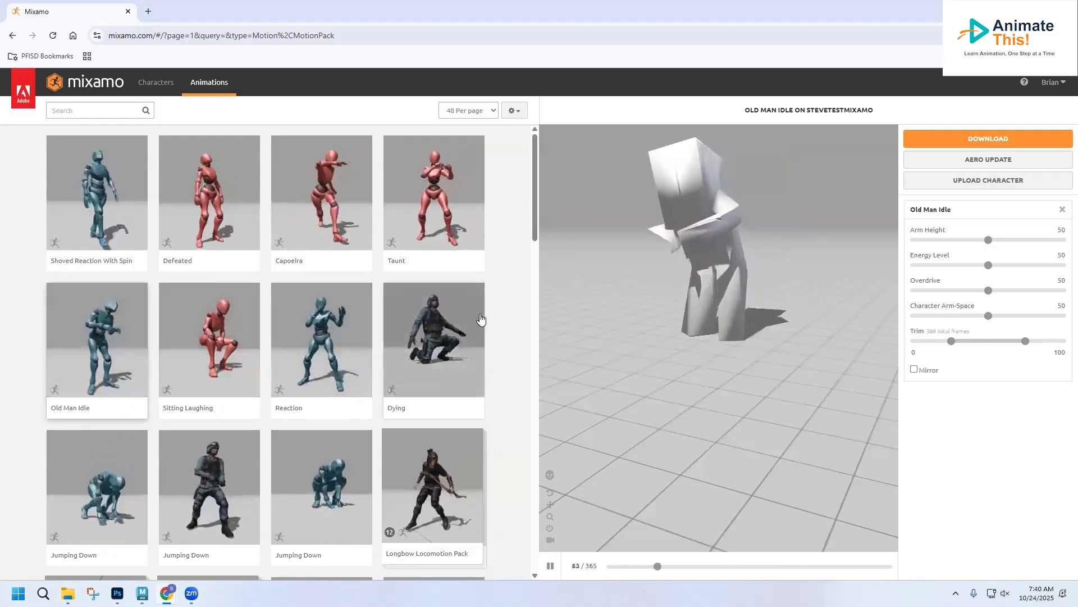
pyautogui.click(415, 473)
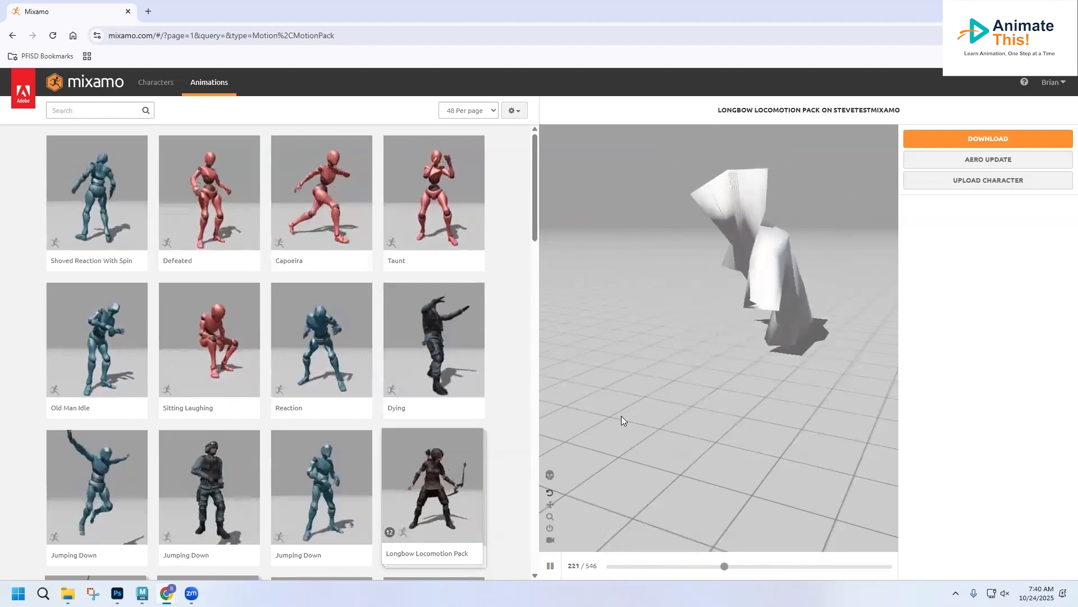
pyautogui.click(351, 482)
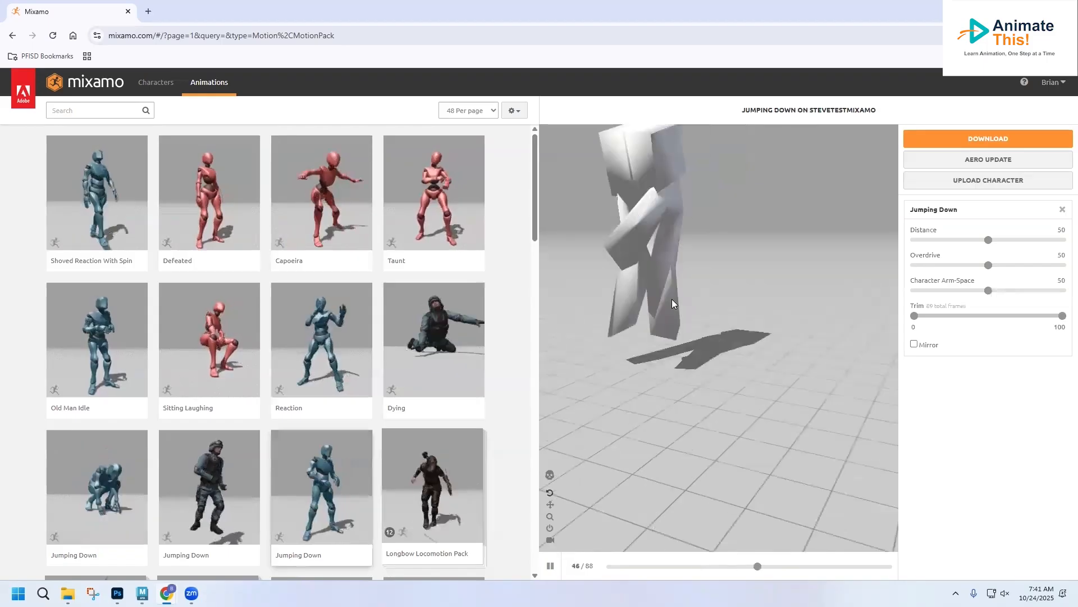
# Step: Search the animation library for walk
pyautogui.click(90, 109)
pyautogui.write('walk')
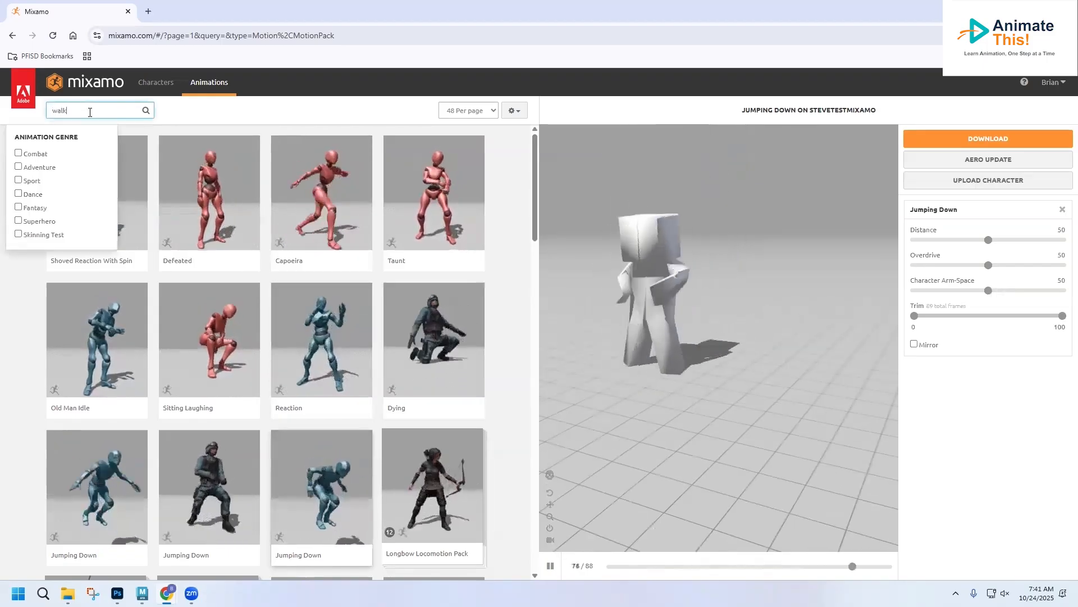
pyautogui.press('Return')
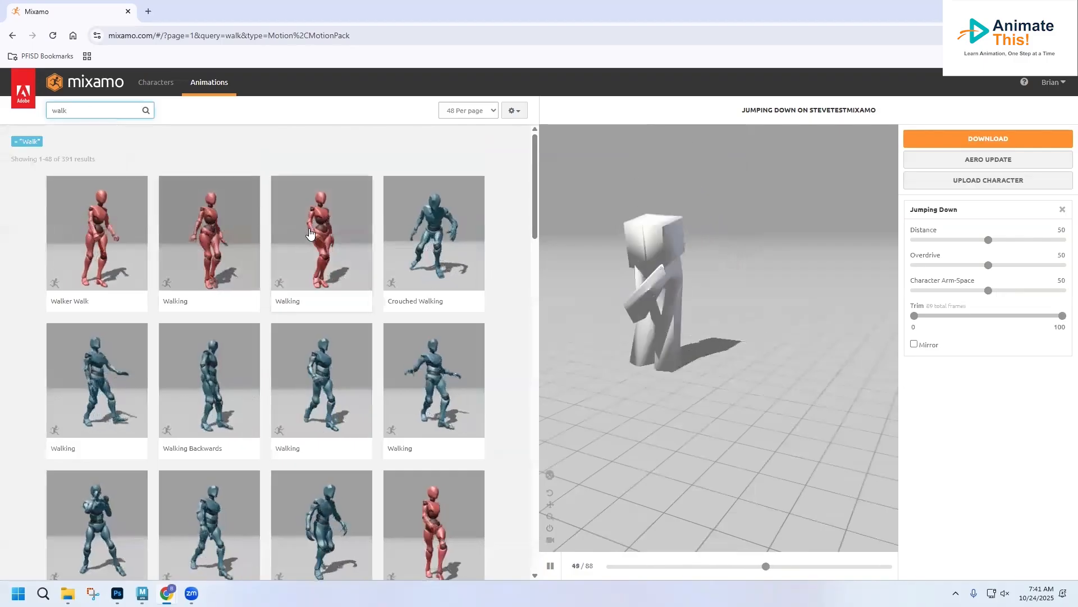
# Step: Apply the third Walking animation in the first results row to the character and try its Mirror and In Place options, leaving both off
pyautogui.click(311, 233)
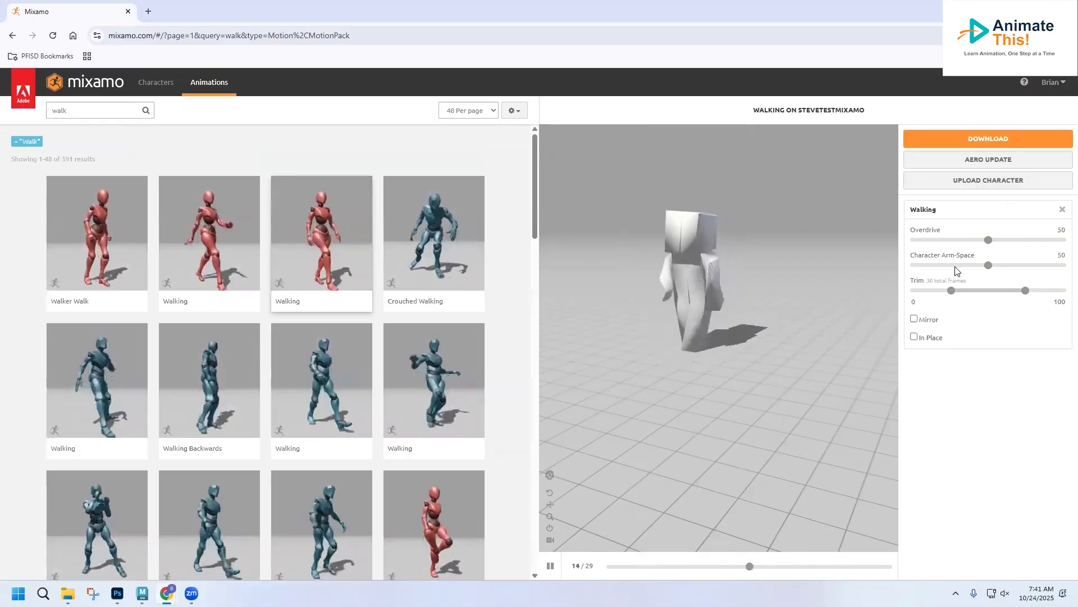
pyautogui.click(914, 319)
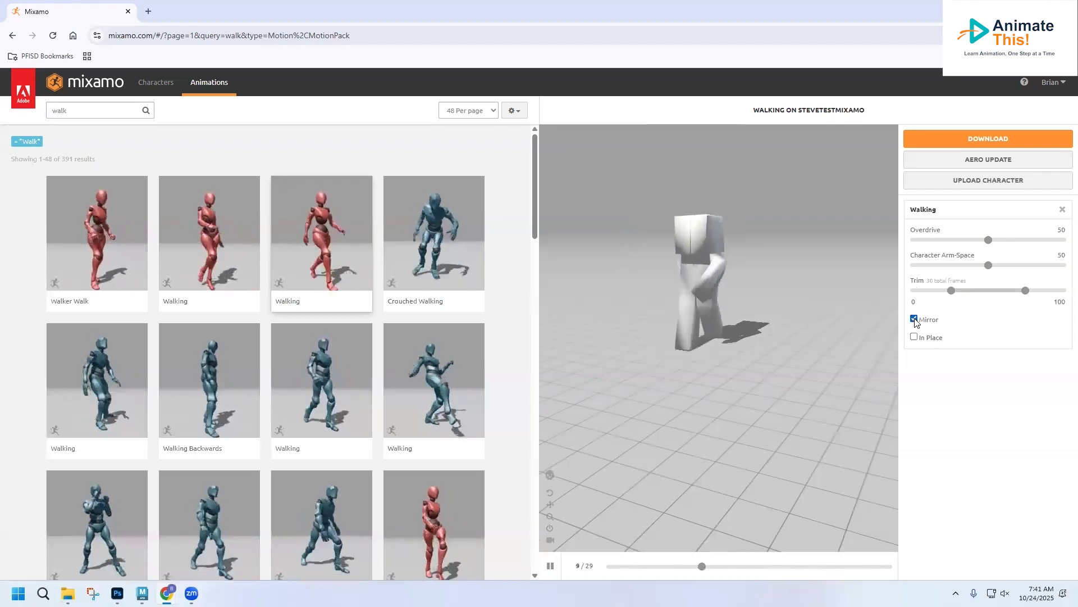
pyautogui.click(914, 319)
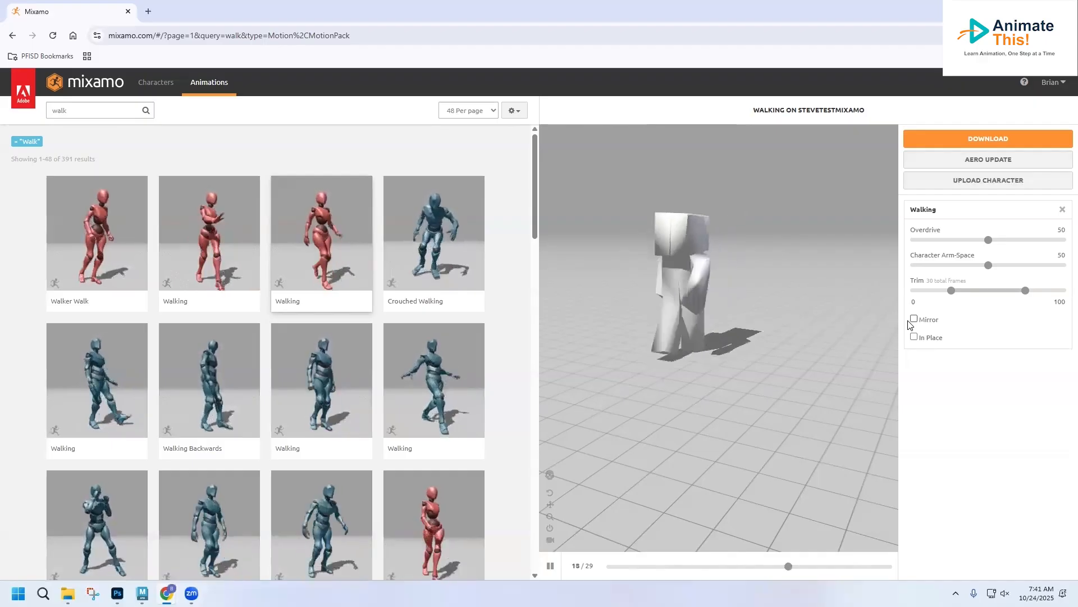
pyautogui.click(914, 338)
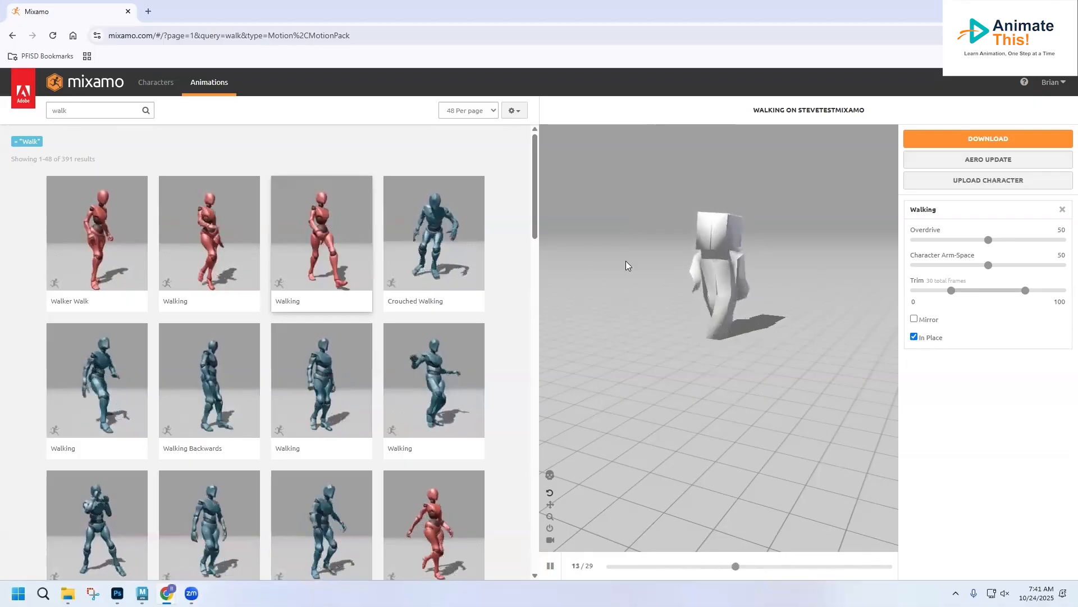
pyautogui.click(913, 337)
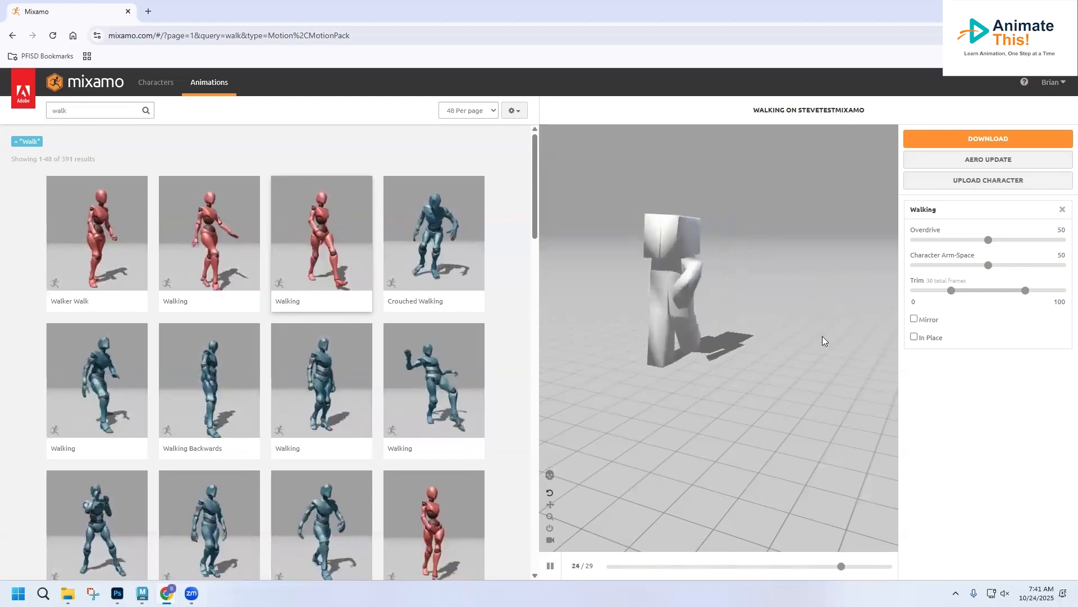
# Step: Download the walking character as FBX Binary with skin, 30 frames per second and no keyframe reduction
pyautogui.click(974, 138)
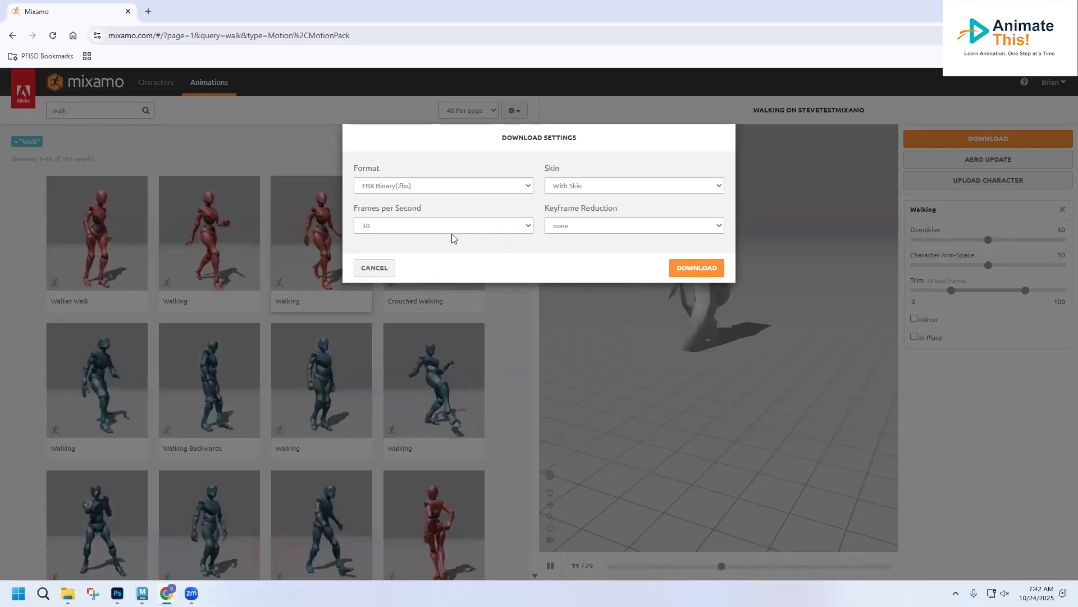
pyautogui.click(405, 227)
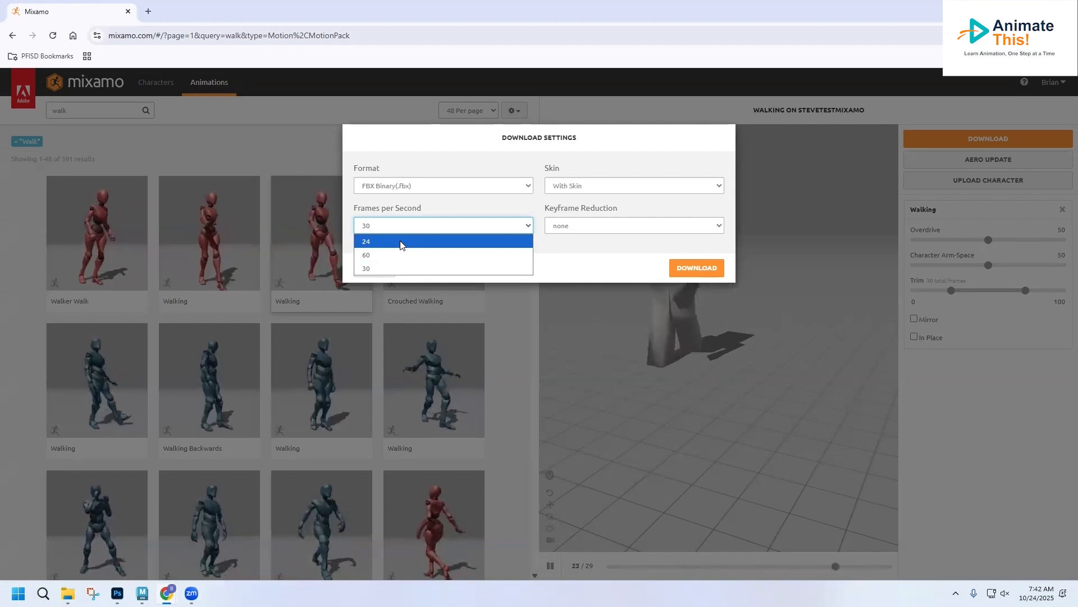
pyautogui.click(410, 226)
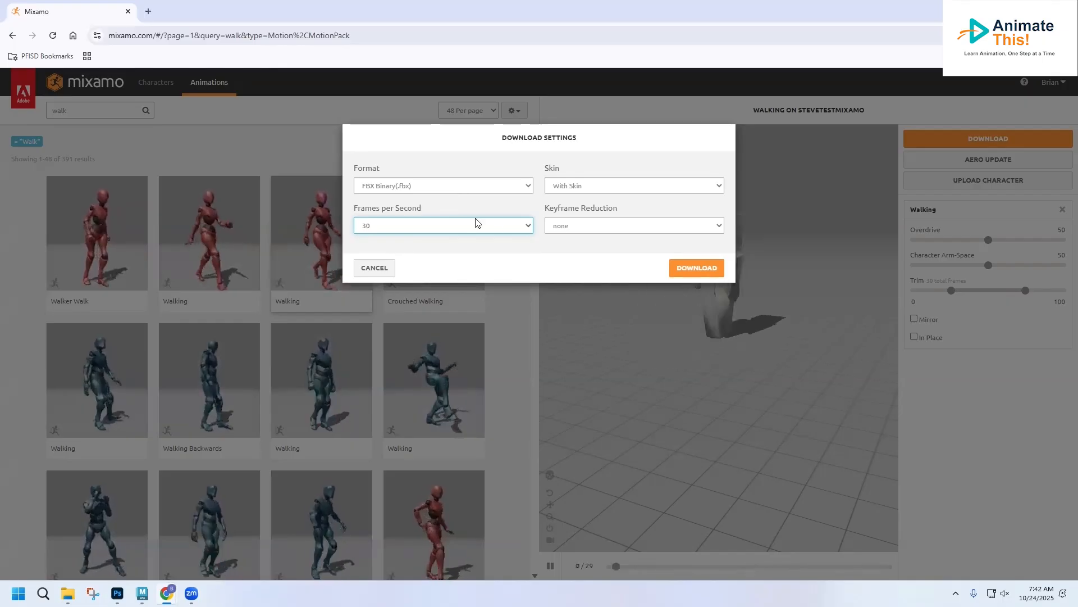
pyautogui.click(704, 276)
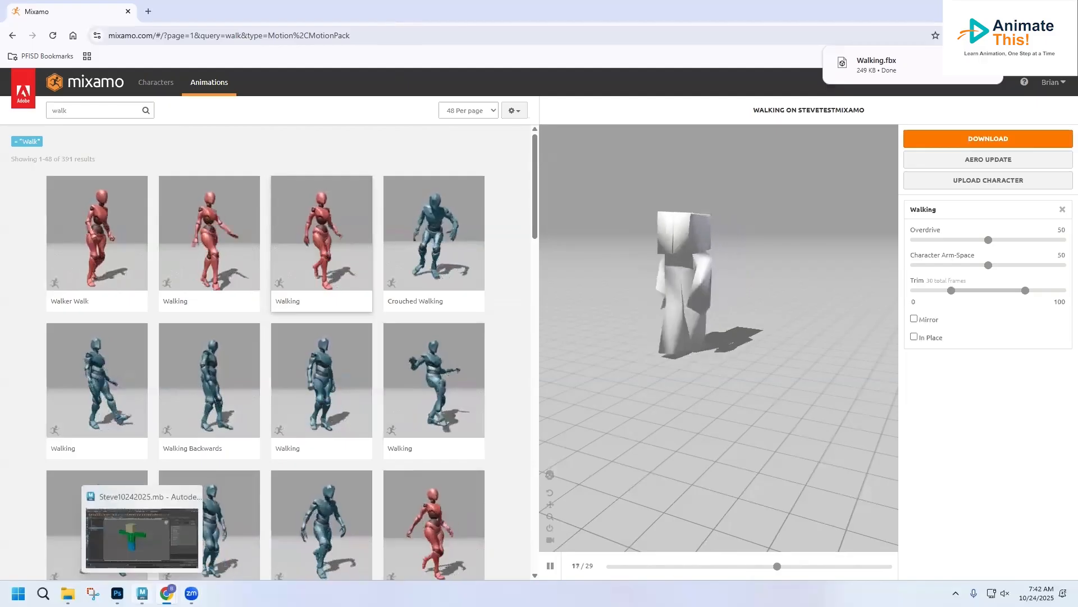
# Step: Switch to Maya and start a new empty scene
pyautogui.click(142, 593)
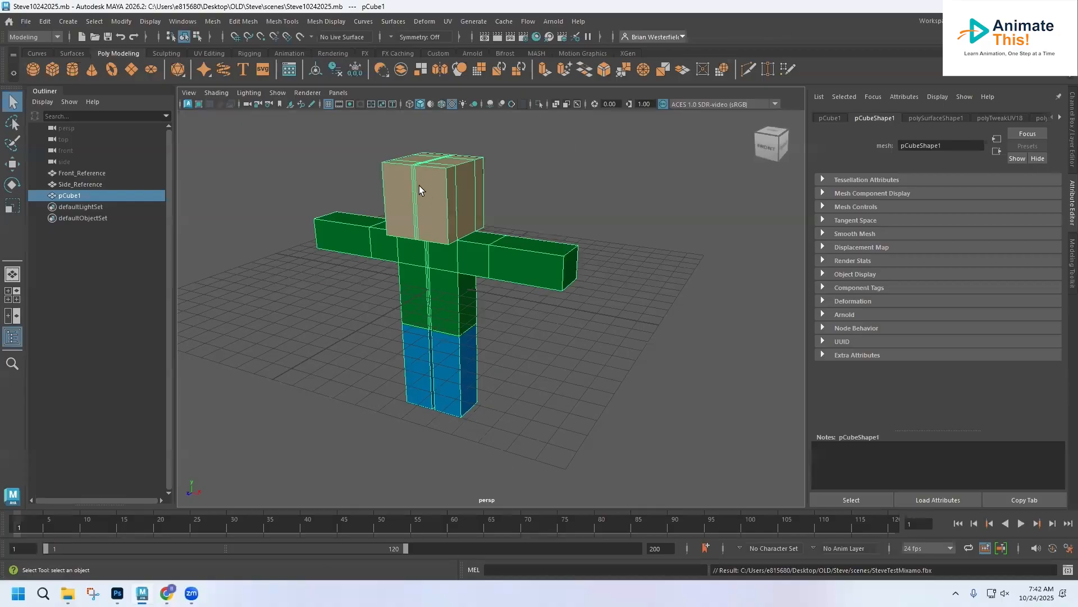
pyautogui.click(28, 22)
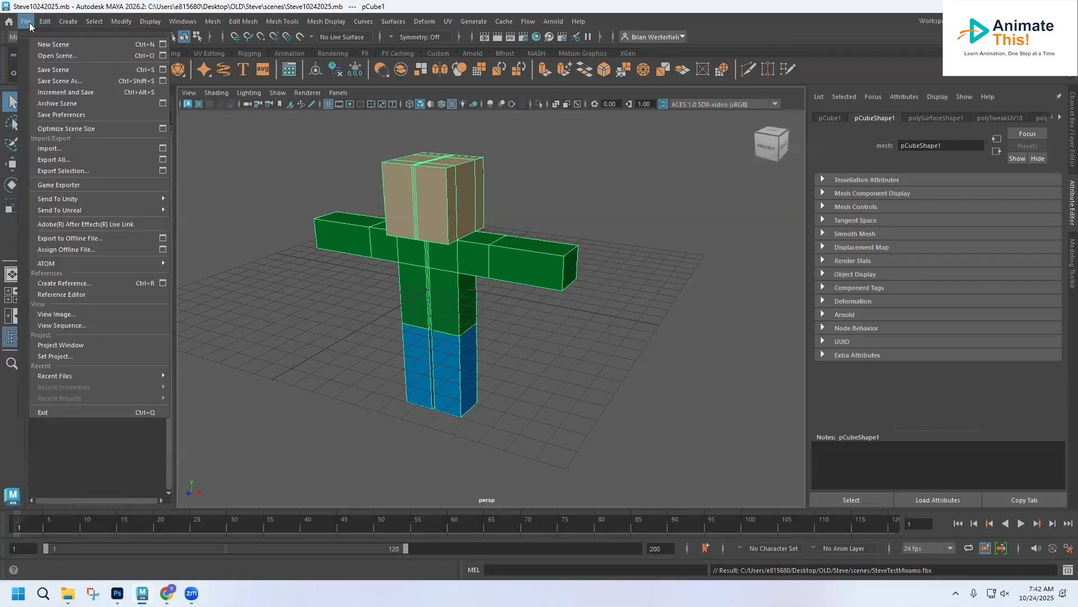
pyautogui.click(45, 47)
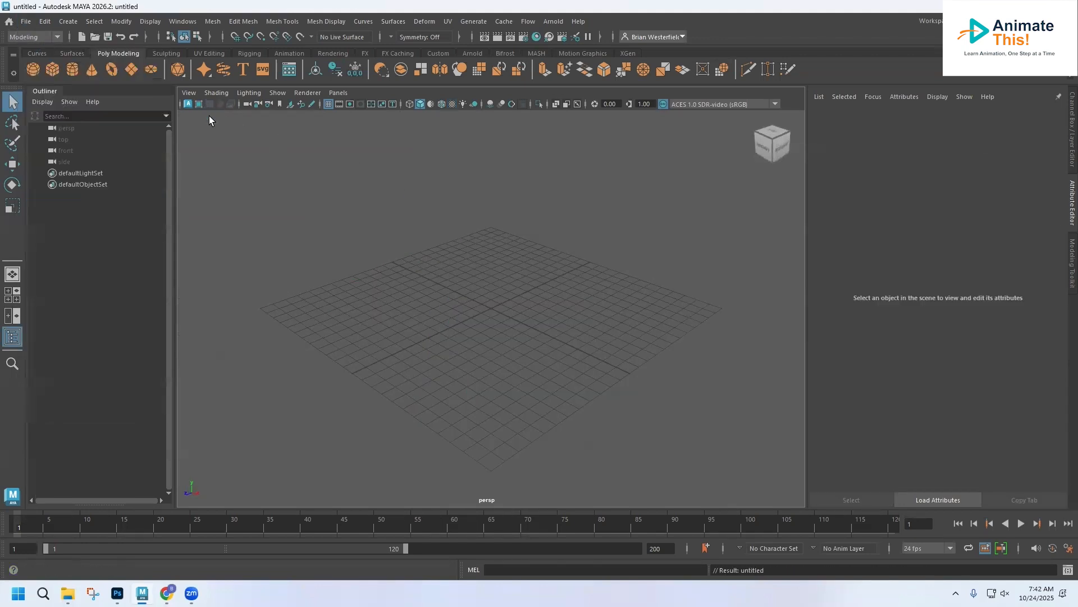
# Step: Save the empty scene as SteveWalk in Maya Binary format in the Steve project's scenes folder
pyautogui.click(26, 22)
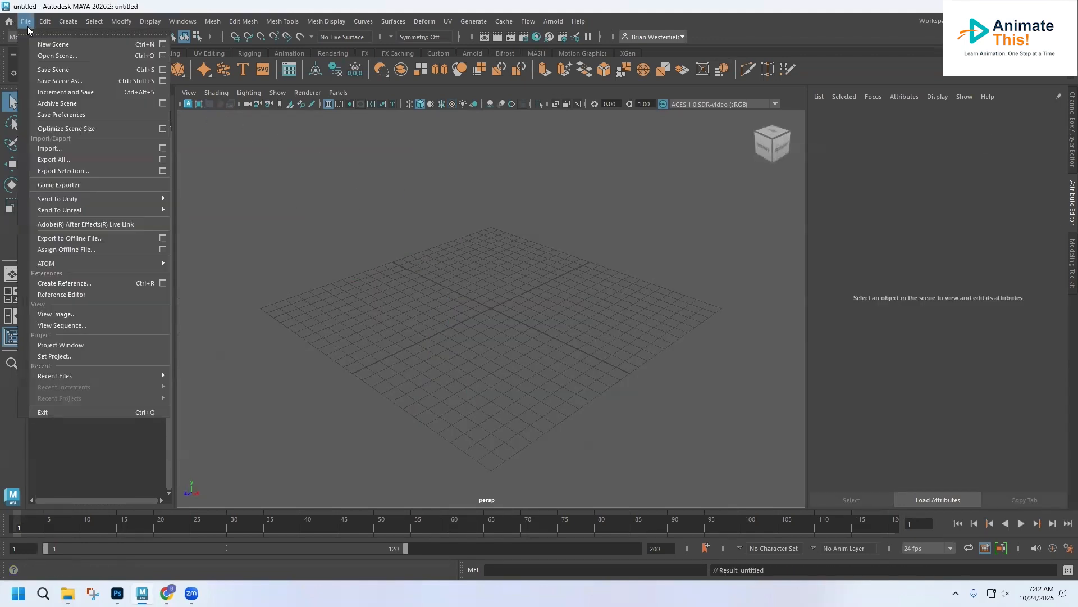
pyautogui.click(49, 82)
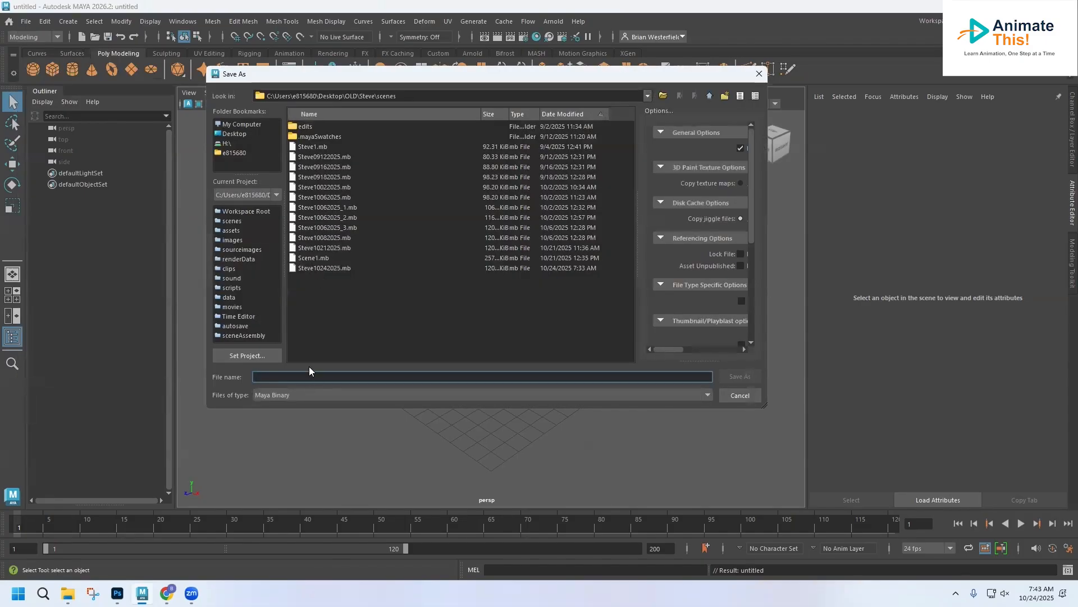
pyautogui.write('SteveWalk')
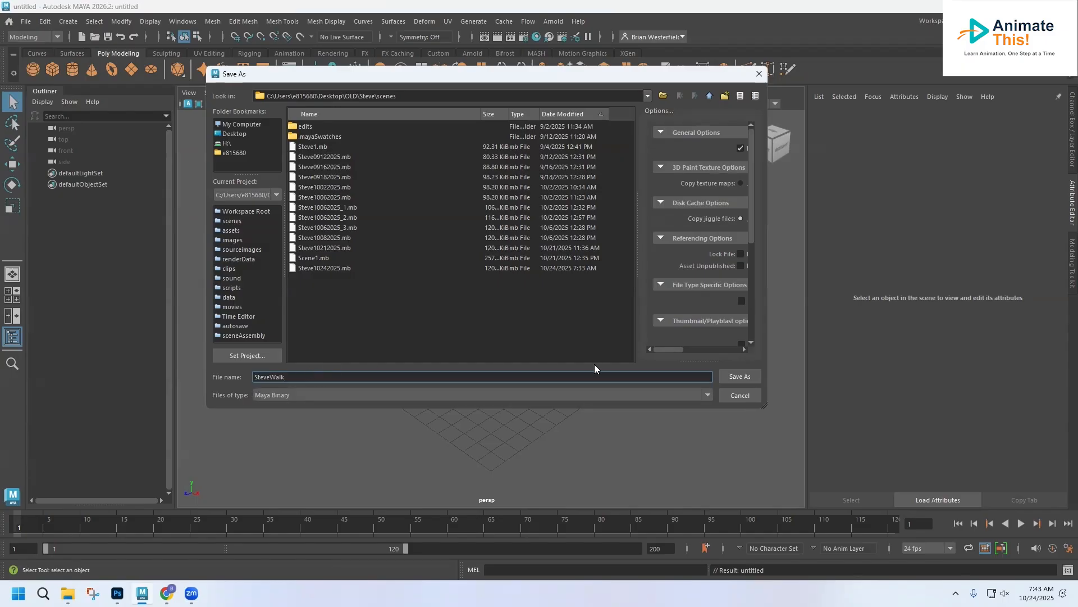
pyautogui.click(740, 377)
pyautogui.click(741, 377)
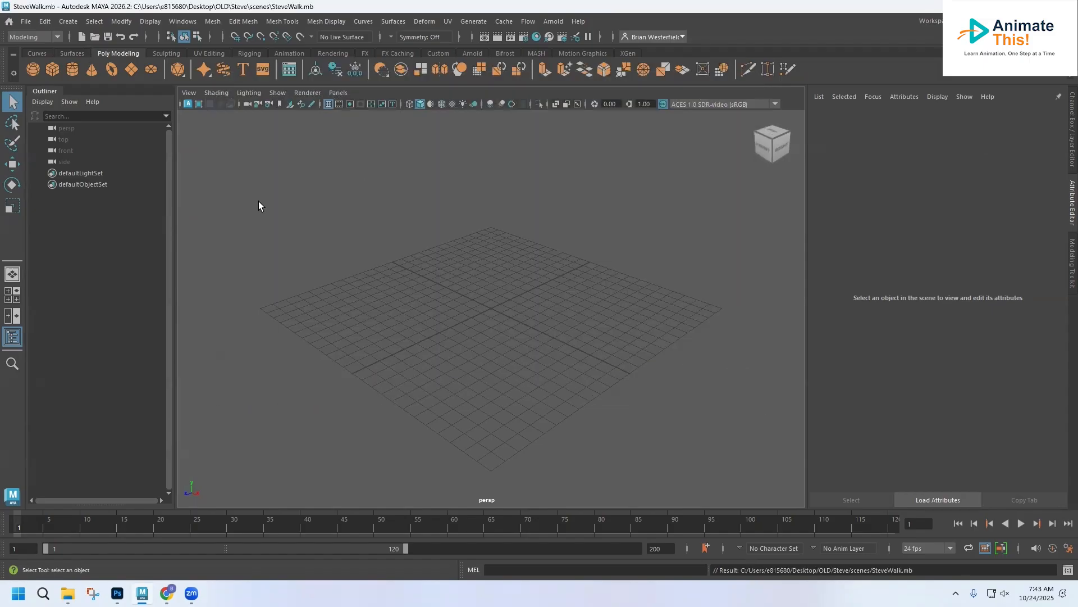
# Step: Import Walking.fbx from the Downloads folder into the scene
pyautogui.click(25, 23)
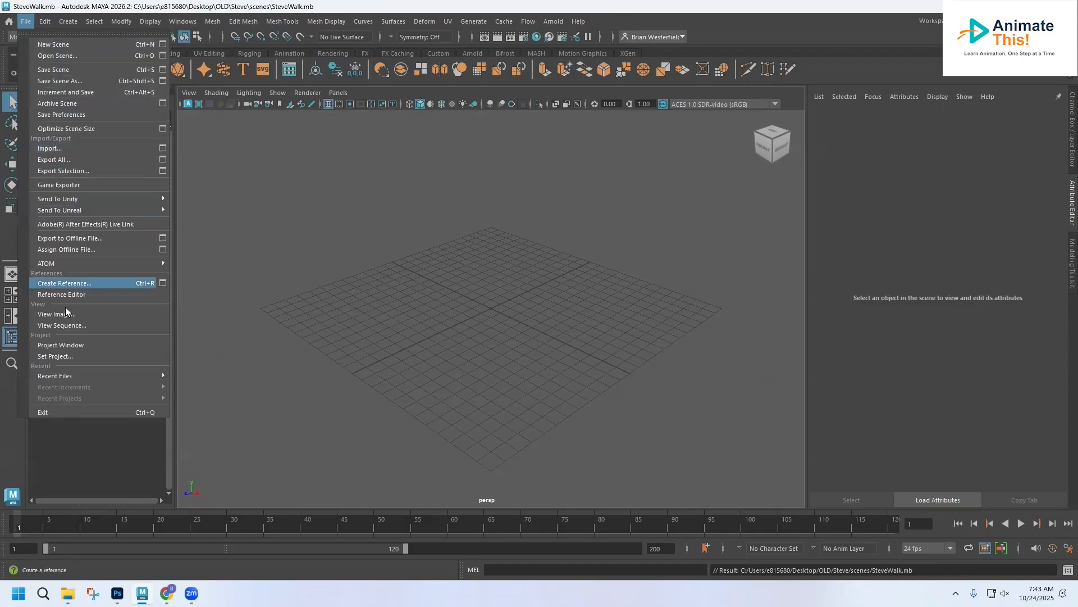
pyautogui.click(66, 150)
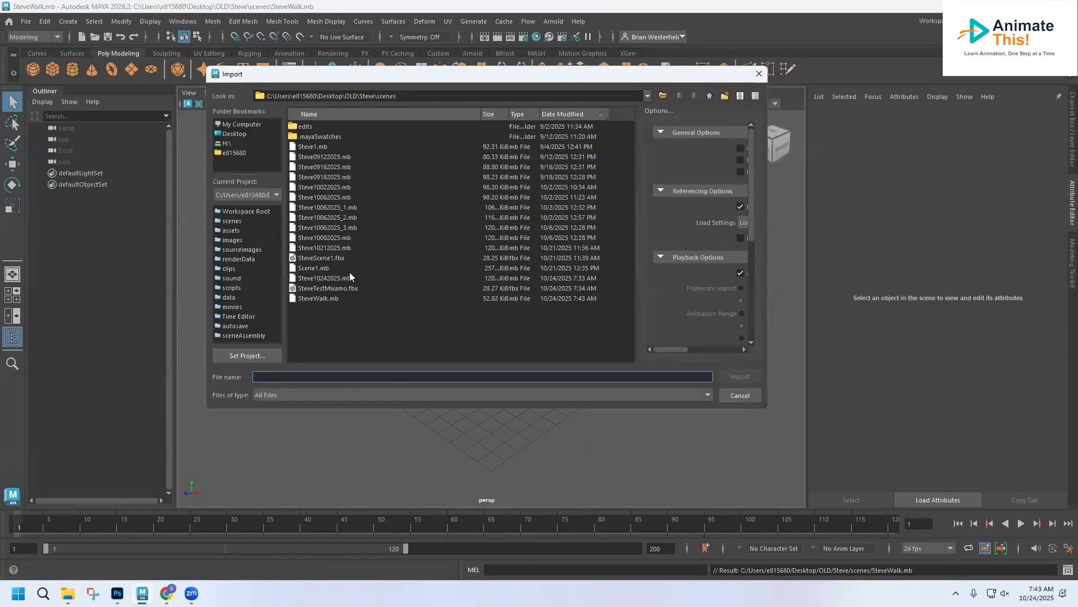
pyautogui.click(235, 153)
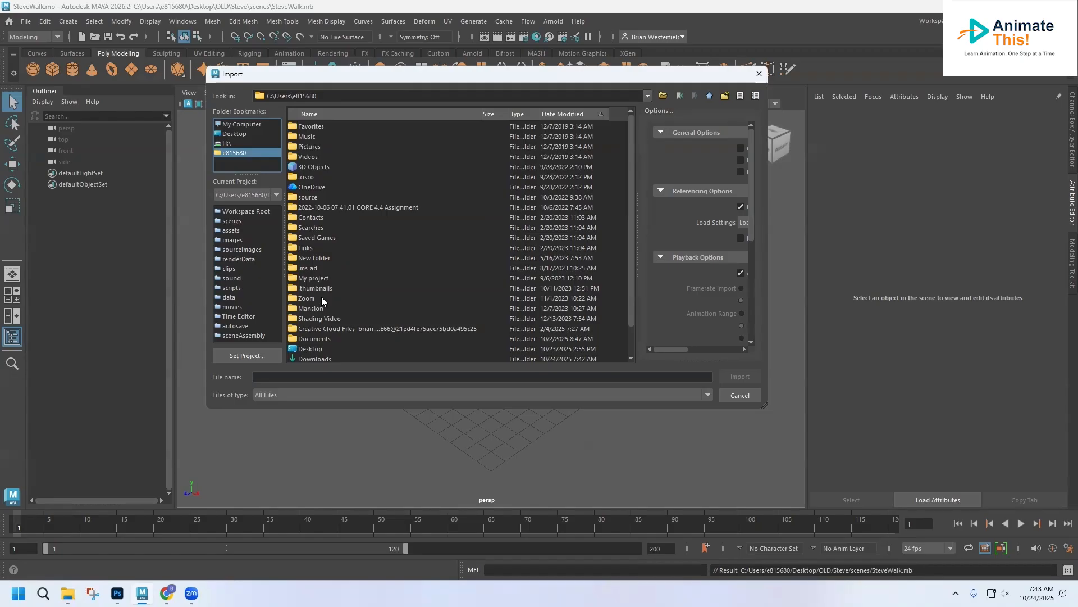
pyautogui.scroll(-1, 321, 297)
pyautogui.click(317, 328)
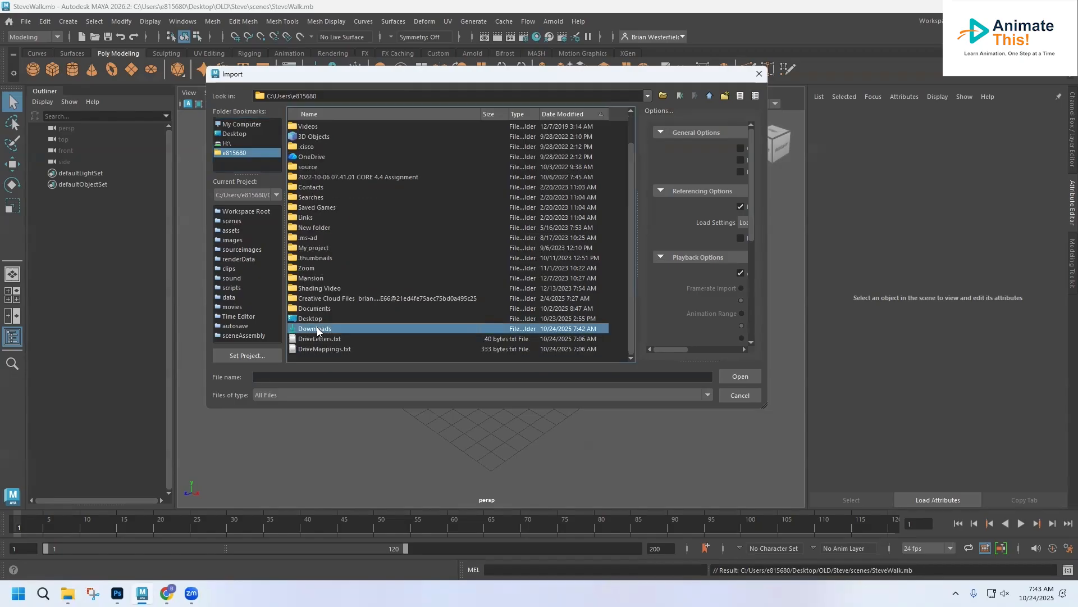
pyautogui.doubleClick(317, 328)
pyautogui.doubleClick(313, 147)
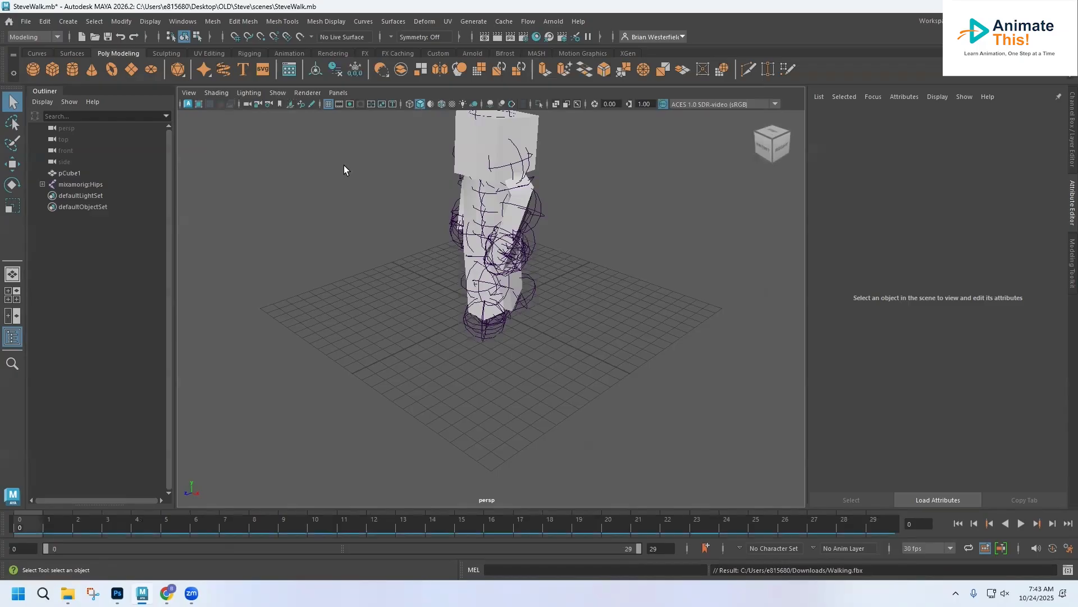
# Step: Play back the imported walk animation with the whole character in view, and stop it
pyautogui.scroll(-2, 538, 234)
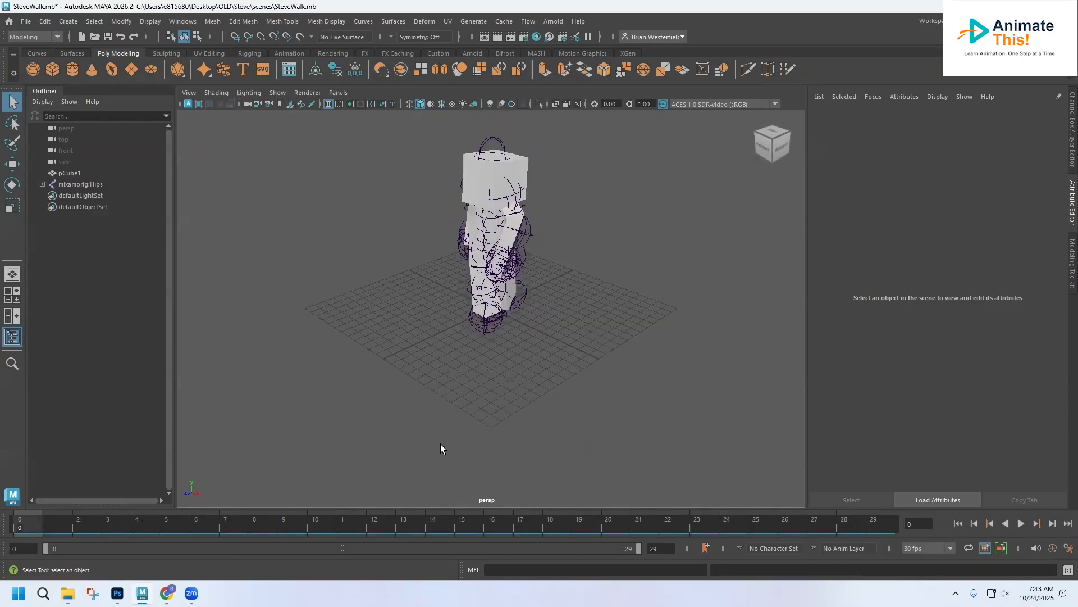
pyautogui.click(1019, 523)
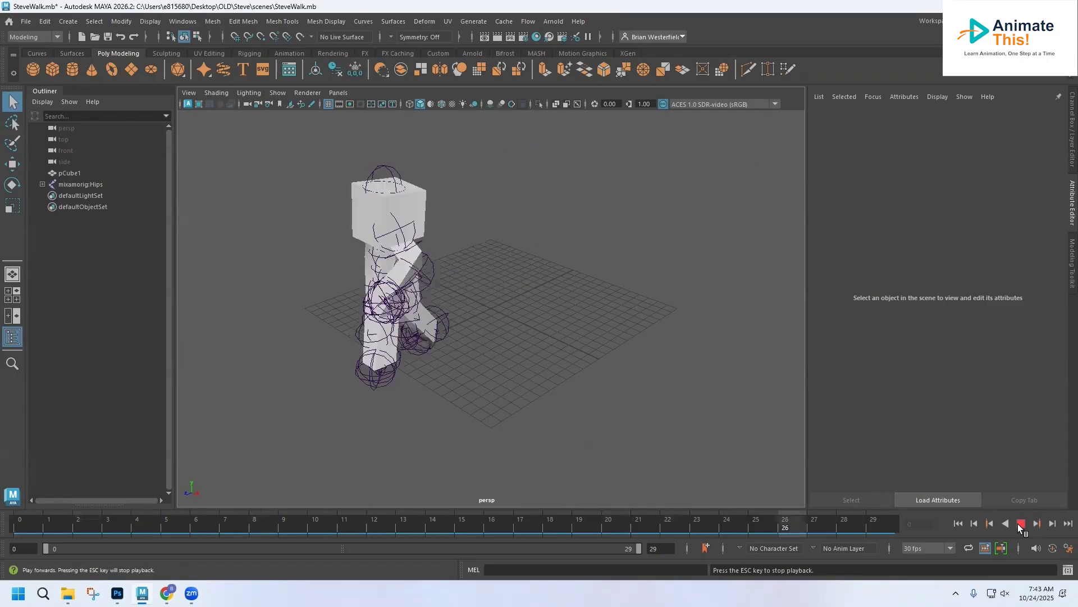
pyautogui.click(1020, 523)
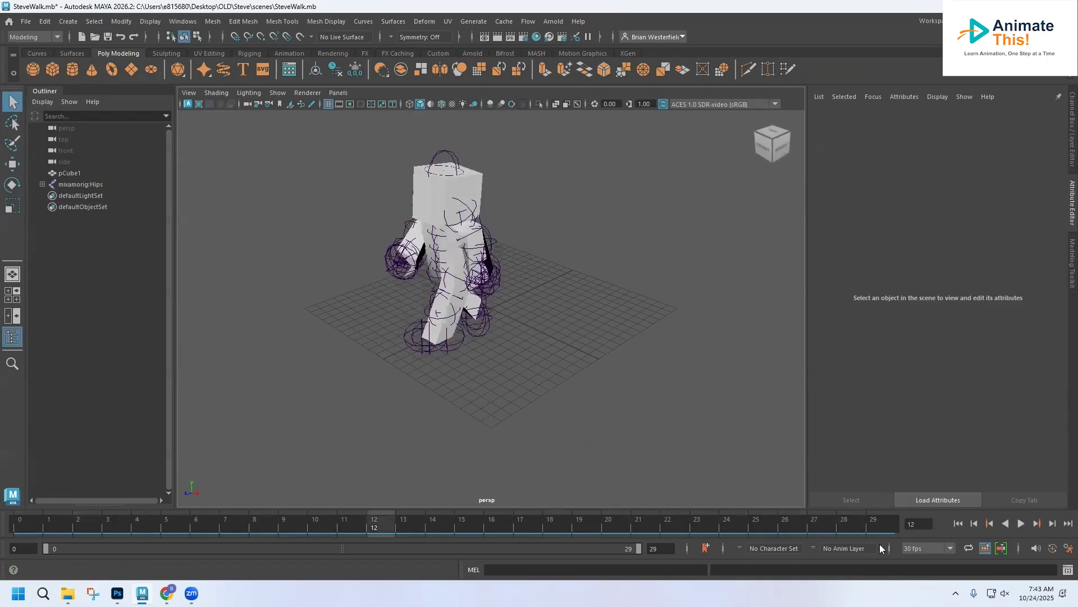
# Step: Reset the current workspace to its default layout
pyautogui.rightClick(567, 531)
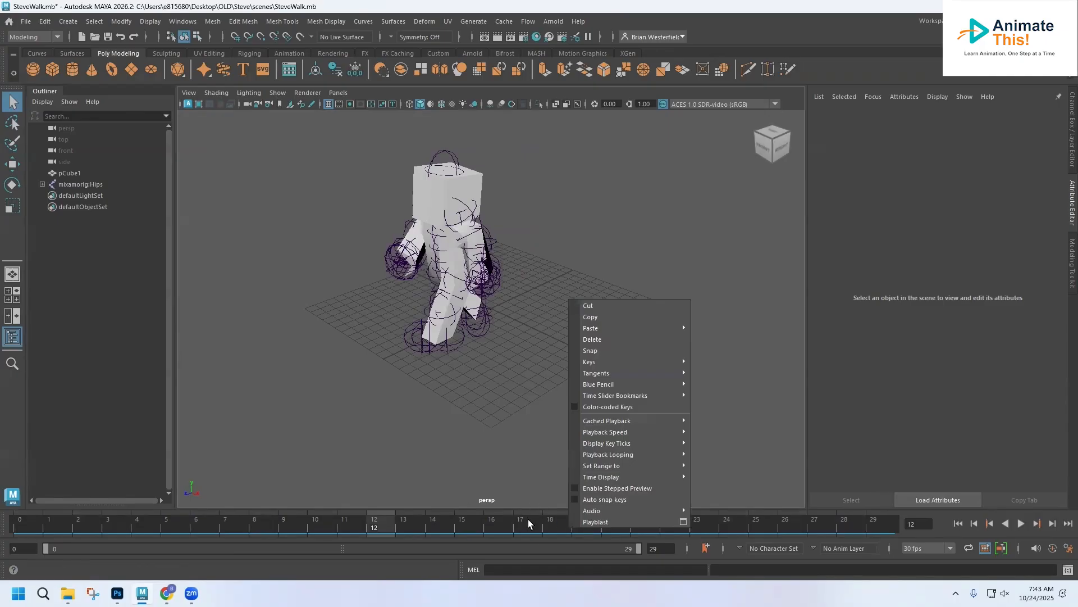
pyautogui.click(955, 21)
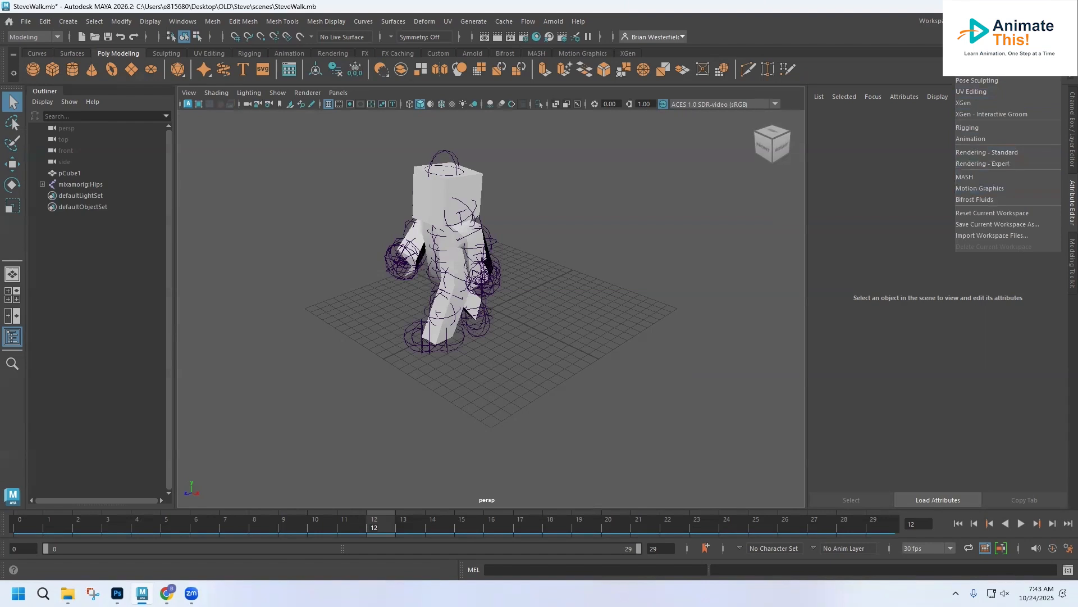
pyautogui.click(967, 213)
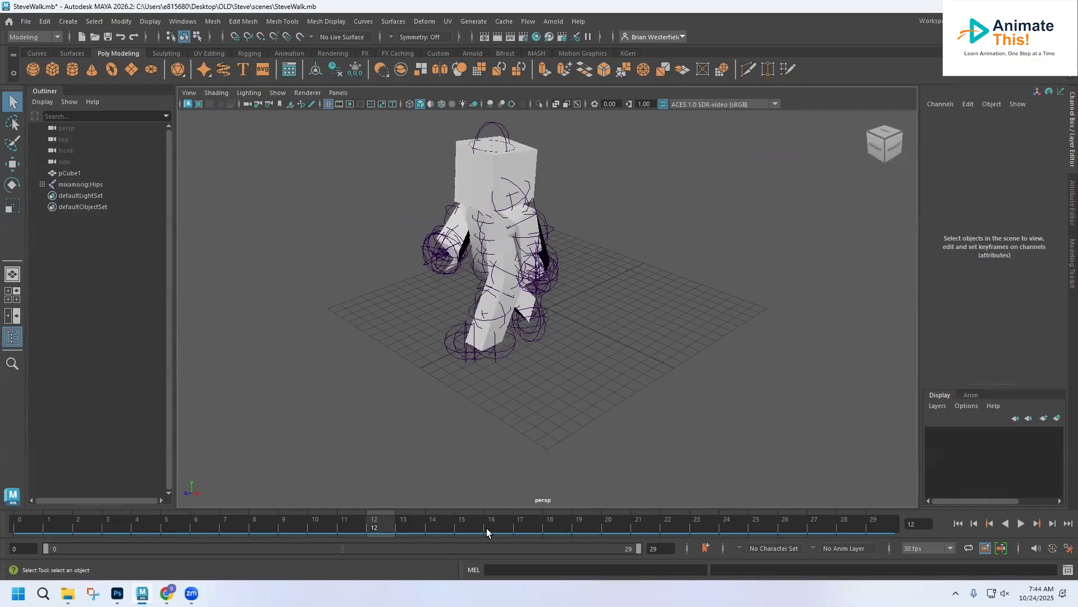
# Step: Set the playback speed to Play Every Frame, Max Real-time, and check the walk animation by playing and stopping it
pyautogui.rightClick(497, 528)
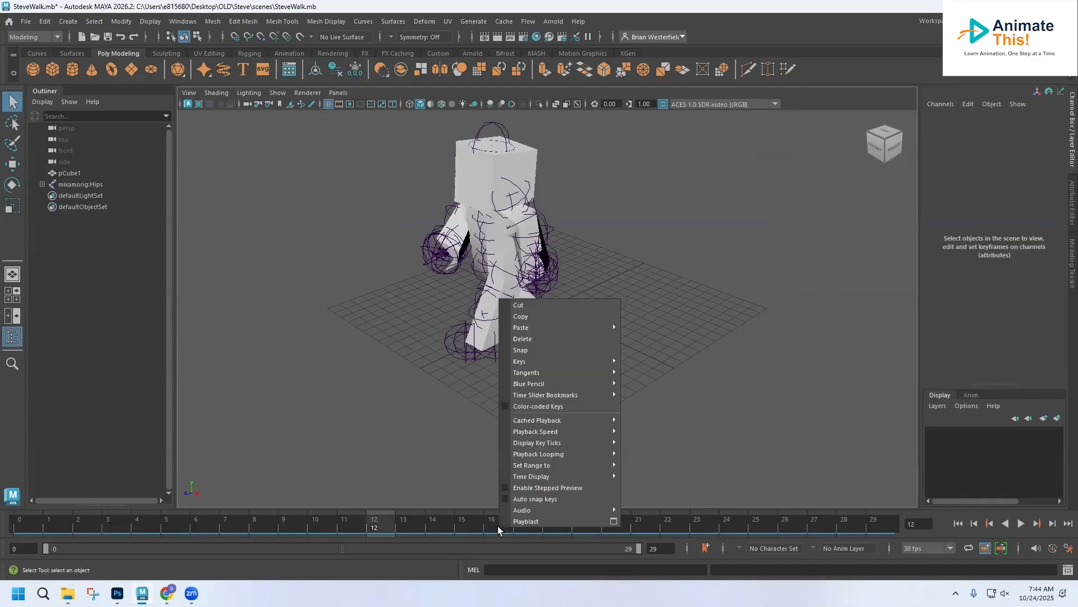
pyautogui.moveTo(561, 431)
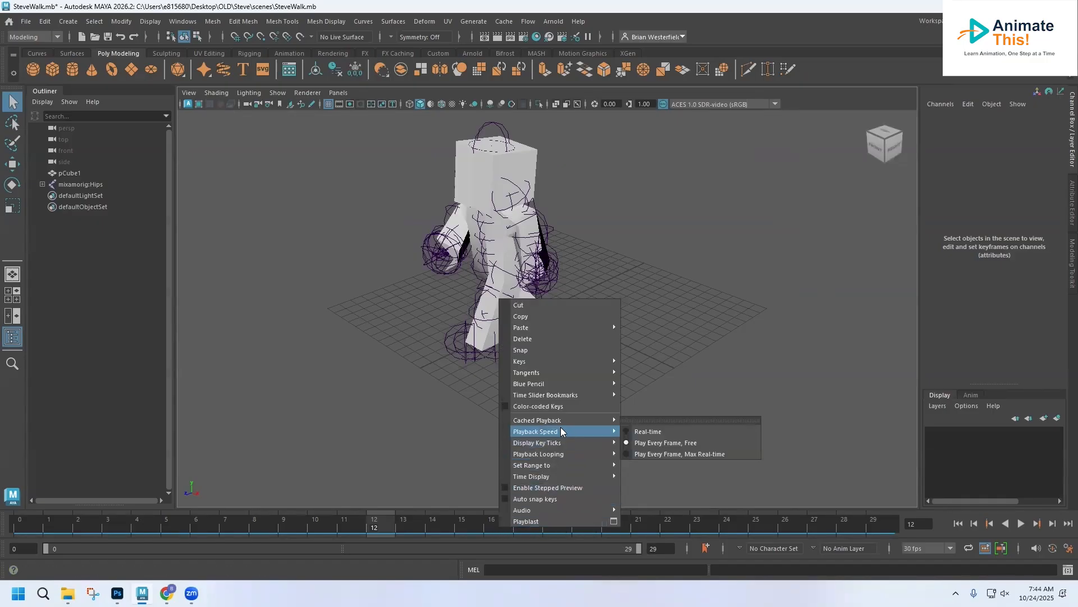
pyautogui.click(665, 453)
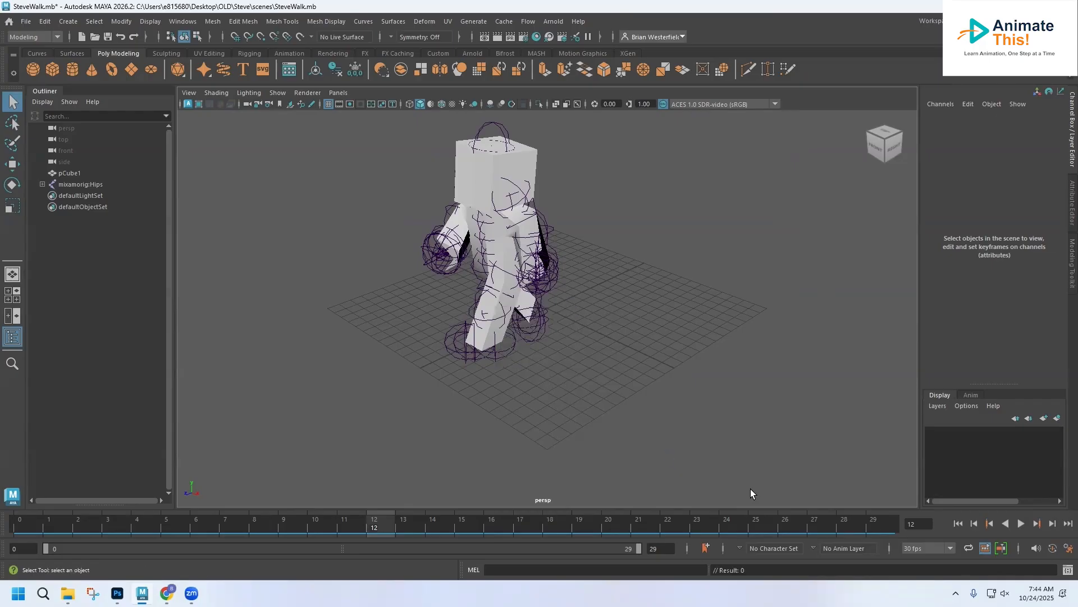
pyautogui.click(1020, 523)
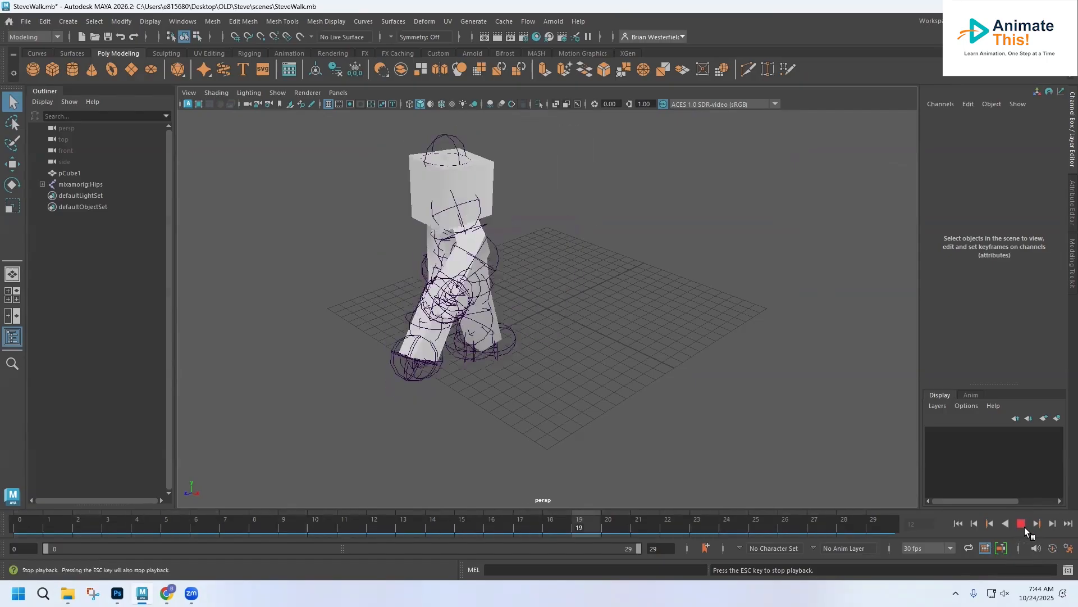
pyautogui.click(1023, 526)
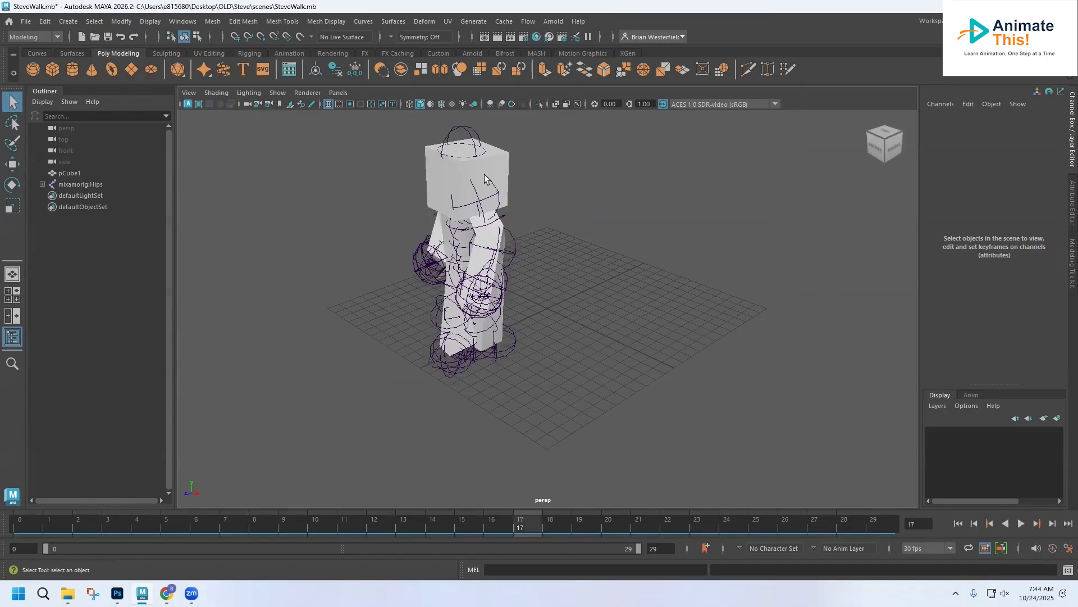
# Step: Turn on textured display in the perspective view and play back the coloured character's walk animation
pyautogui.click(452, 104)
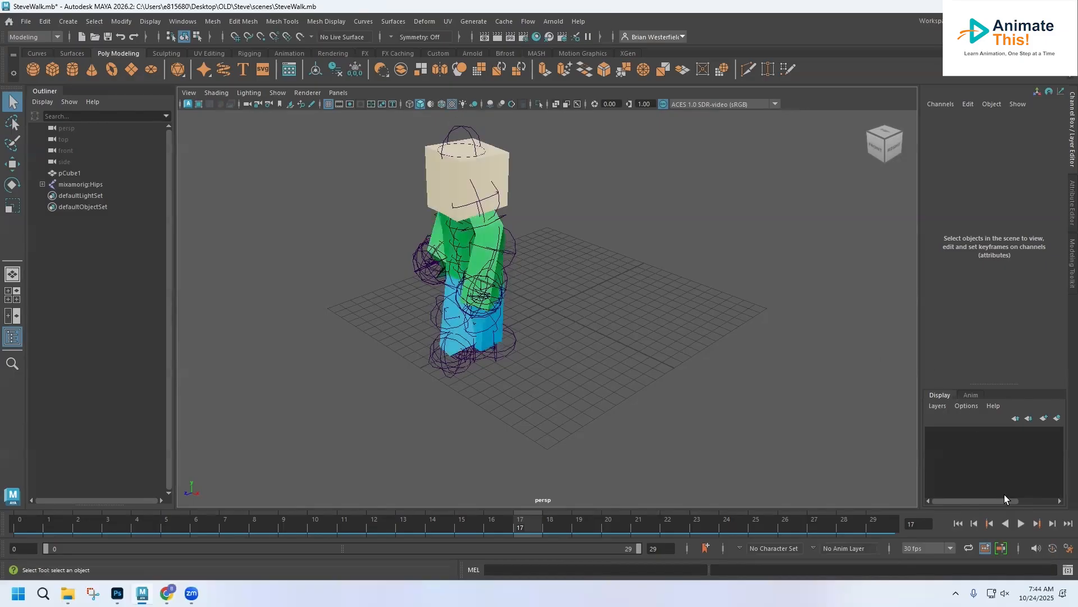
pyautogui.click(1020, 523)
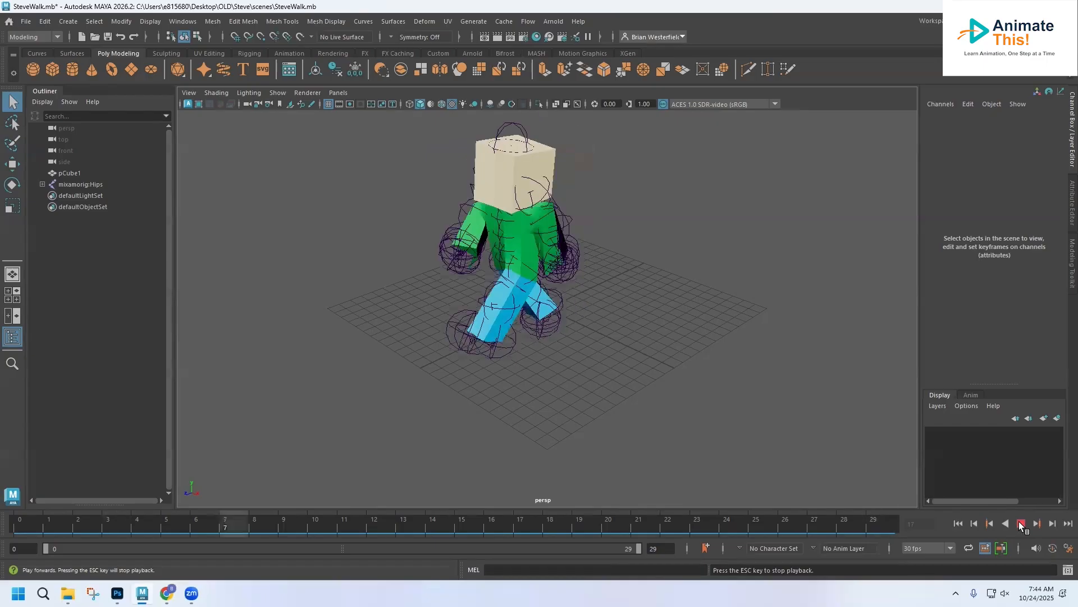
pyautogui.click(1020, 523)
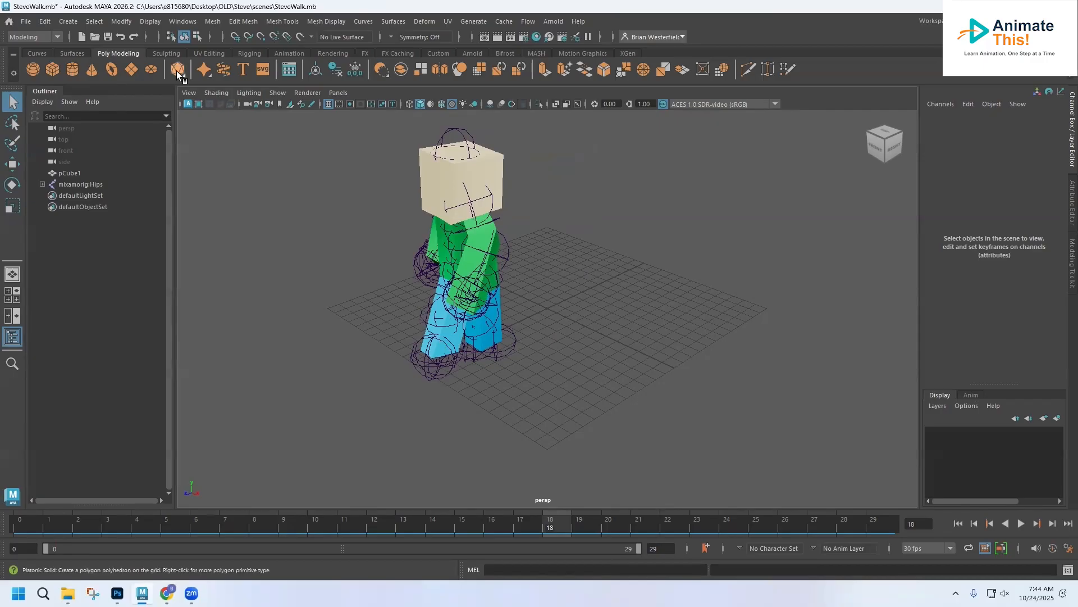
# Step: Set the joint display size to 0.01 so the rig's joints no longer cover the character
pyautogui.click(144, 22)
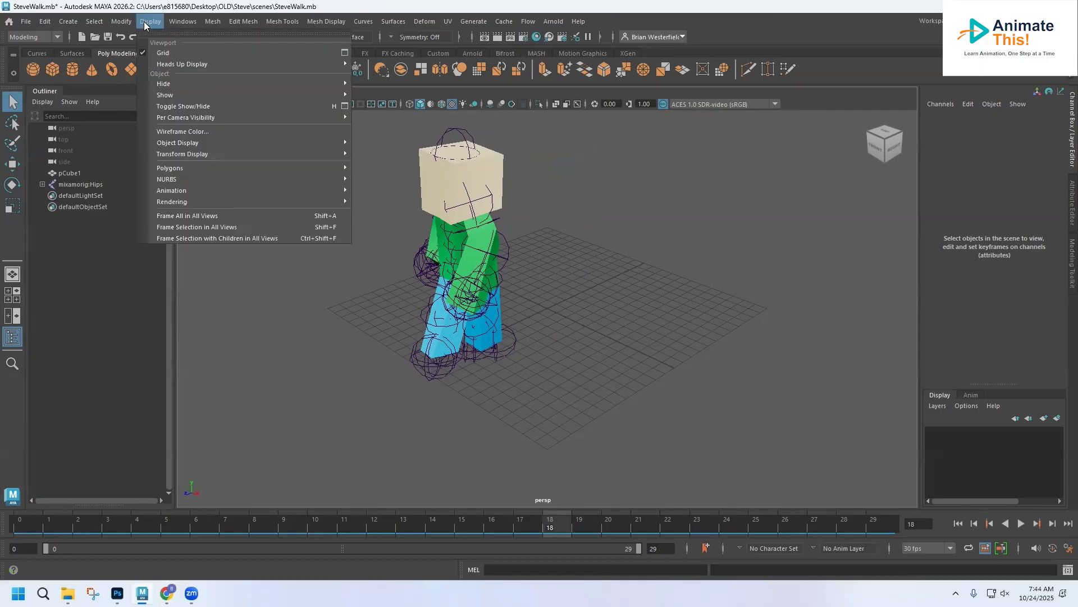
pyautogui.moveTo(272, 186)
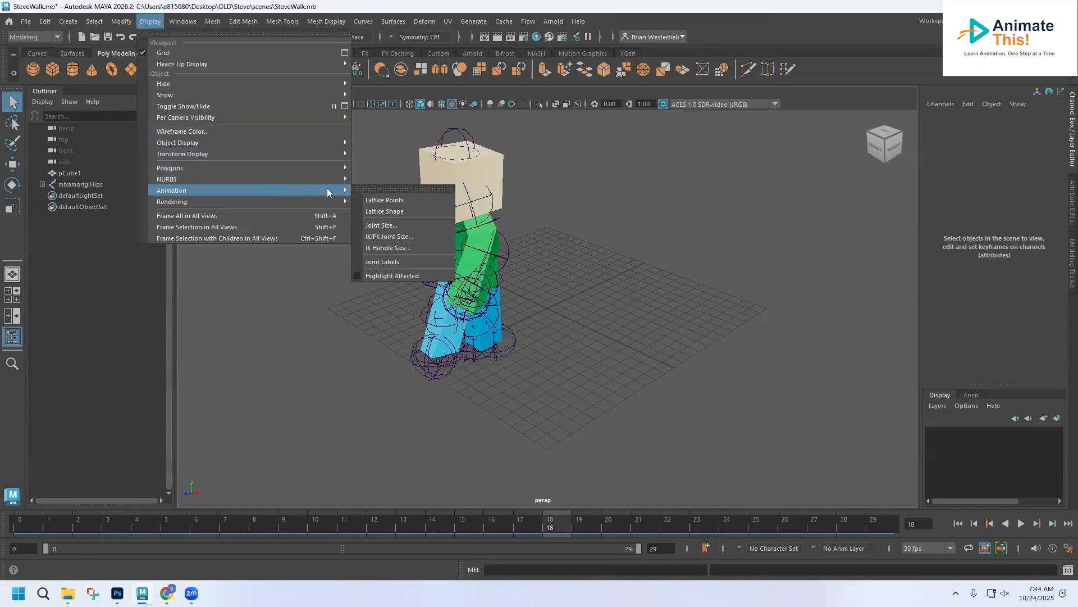
pyautogui.click(382, 225)
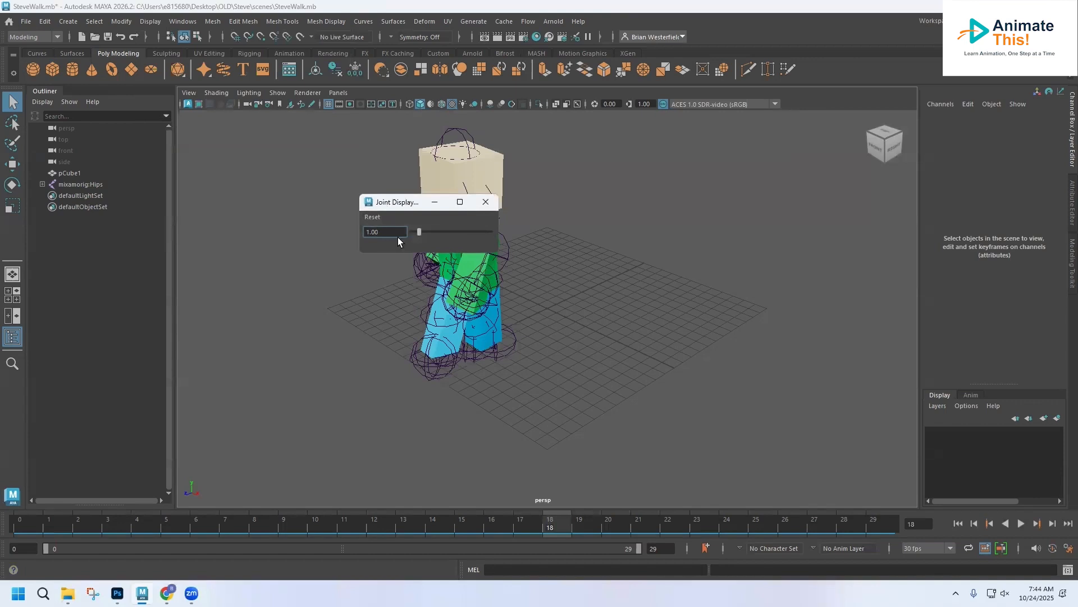
pyautogui.moveTo(387, 233); pyautogui.dragTo(301, 227)
pyautogui.write('.01')
pyautogui.press('Return')
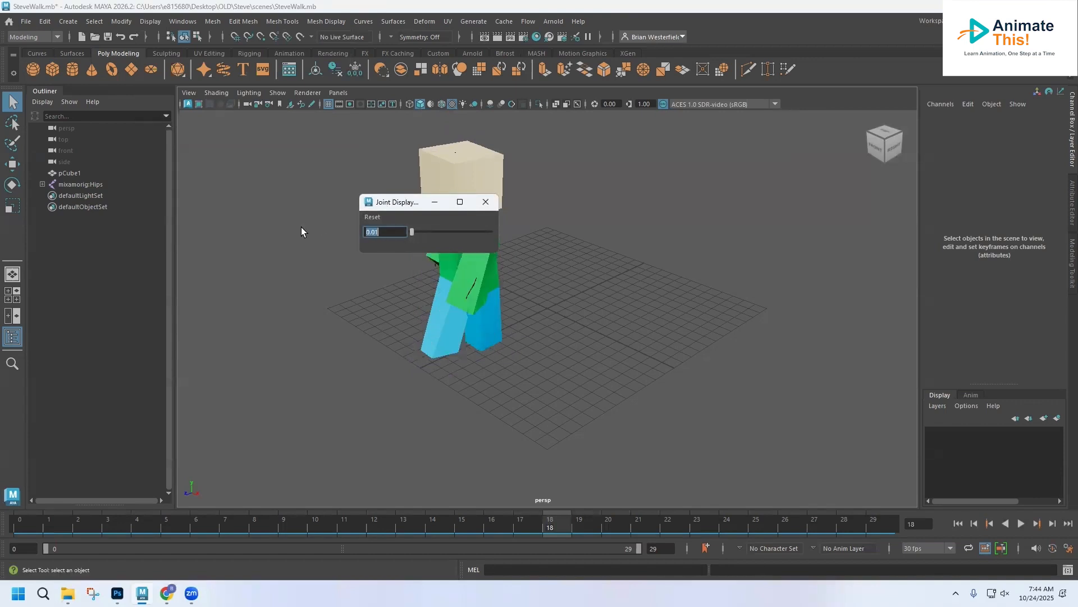
pyautogui.click(486, 204)
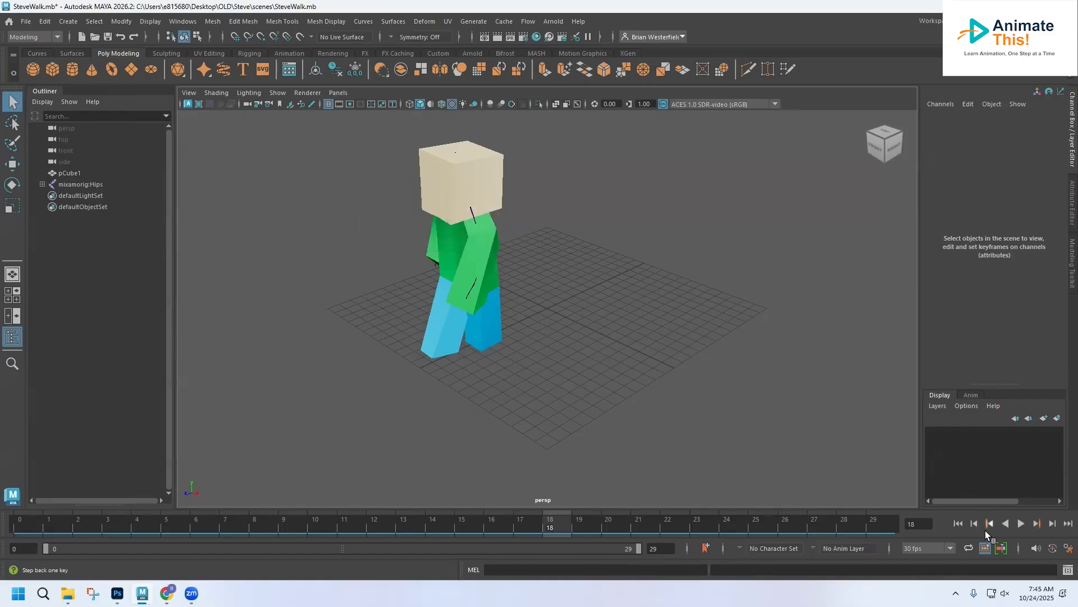
# Step: Play back and stop the walk animation twice with the reduced joint display
pyautogui.click(1019, 524)
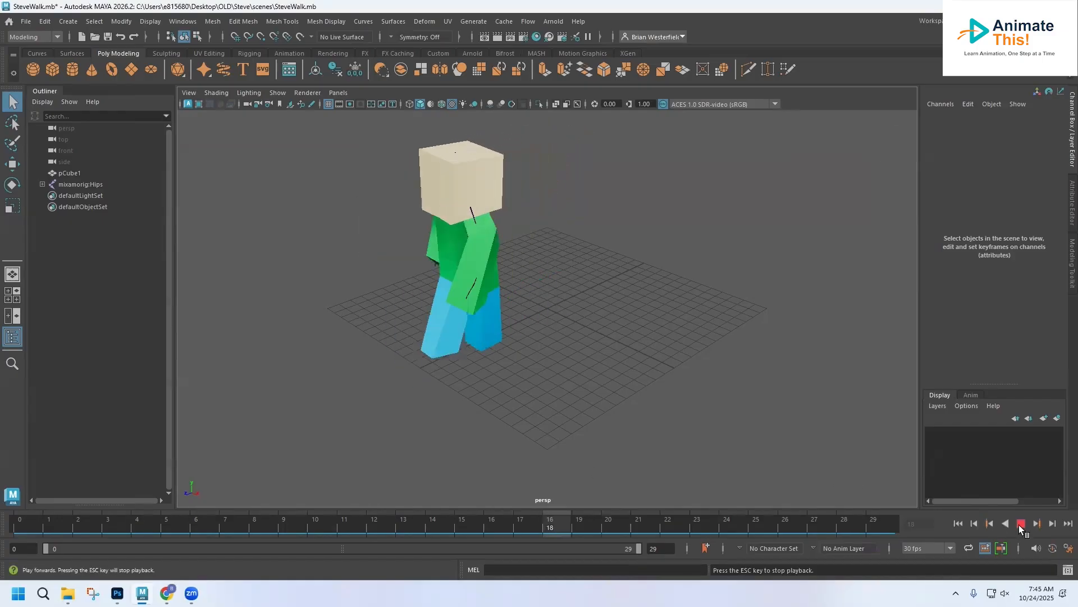
pyautogui.click(1019, 525)
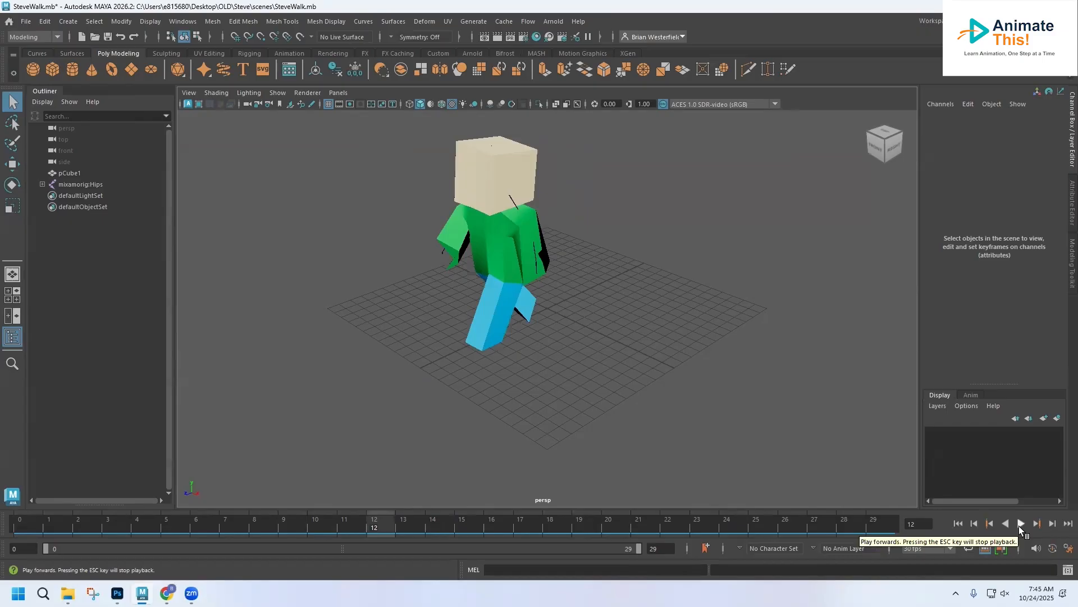
pyautogui.click(1019, 525)
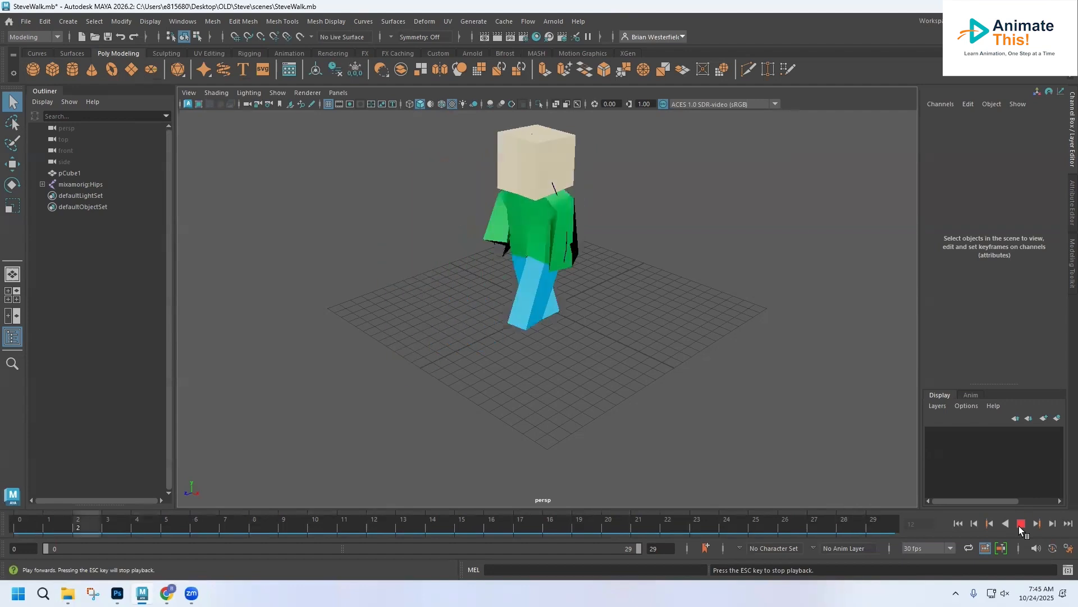
pyautogui.click(1020, 523)
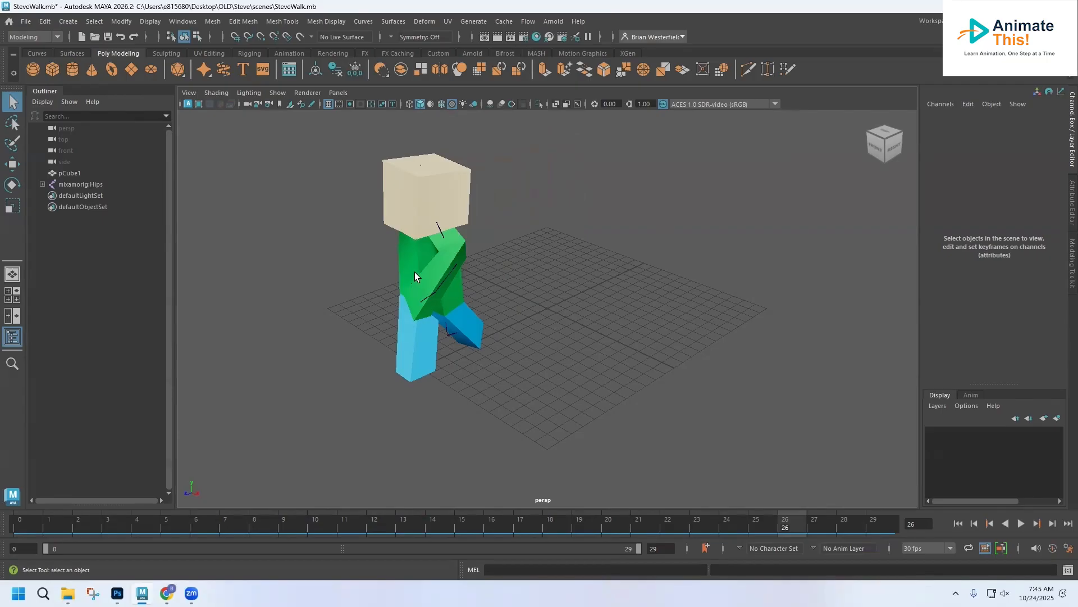
# Step: Create a polygon cube, scale it uniformly to about 7.8, and move it behind the character to about X -17.6, Y 3.6
pyautogui.click(55, 69)
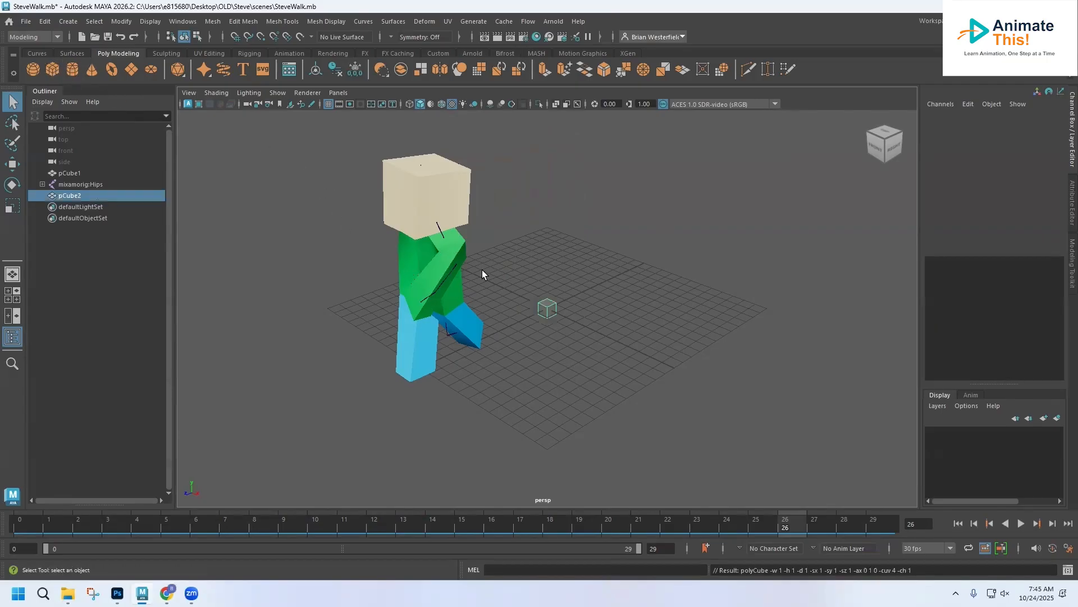
pyautogui.click(18, 210)
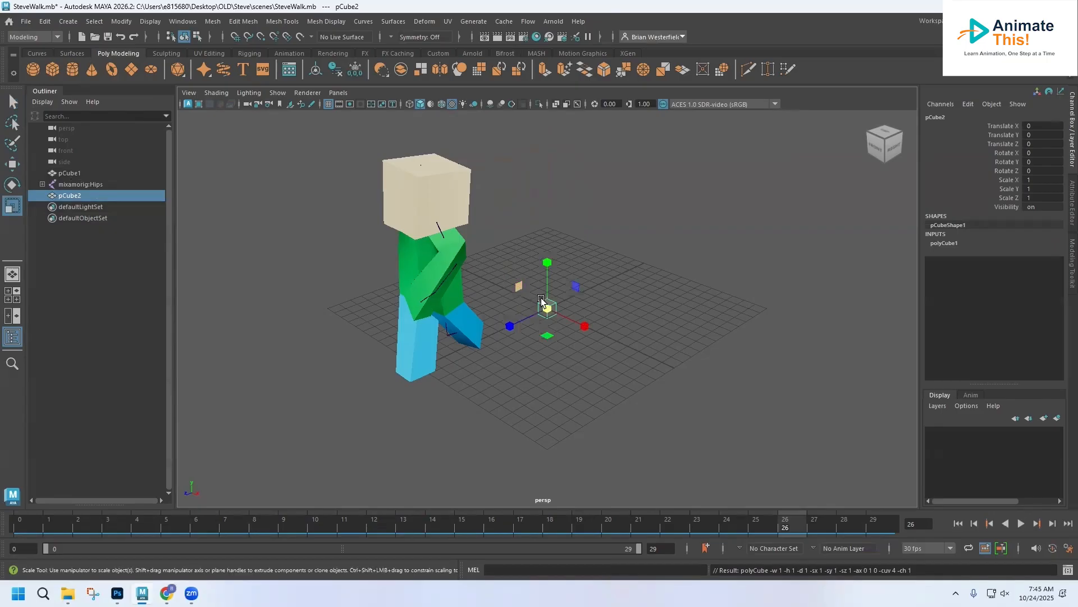
pyautogui.moveTo(587, 317); pyautogui.dragTo(621, 316, button='middle')
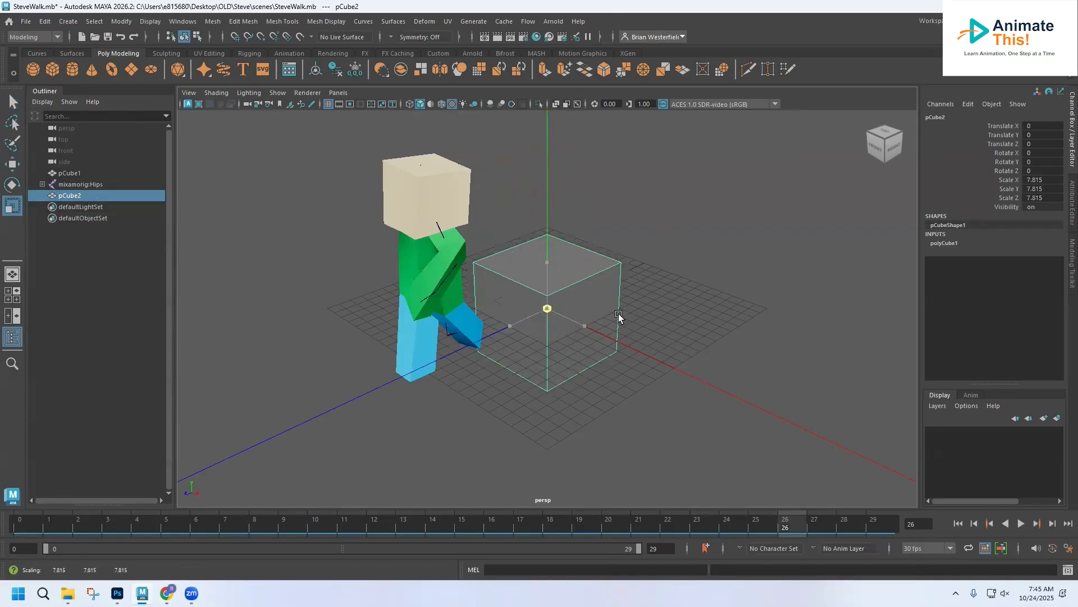
pyautogui.click(12, 164)
pyautogui.moveTo(585, 326); pyautogui.dragTo(444, 254)
pyautogui.moveTo(409, 200); pyautogui.dragTo(398, 160)
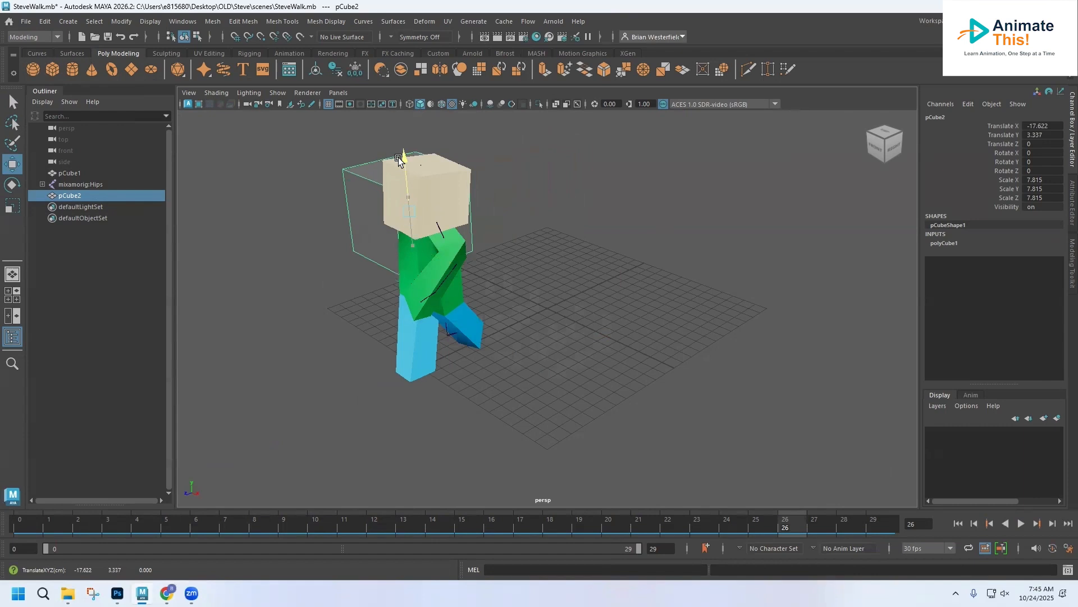
pyautogui.keyDown('alt'); pyautogui.moveTo(426, 244); pyautogui.dragTo(384, 248); pyautogui.keyUp('alt')
pyautogui.moveTo(505, 197); pyautogui.dragTo(505, 184)
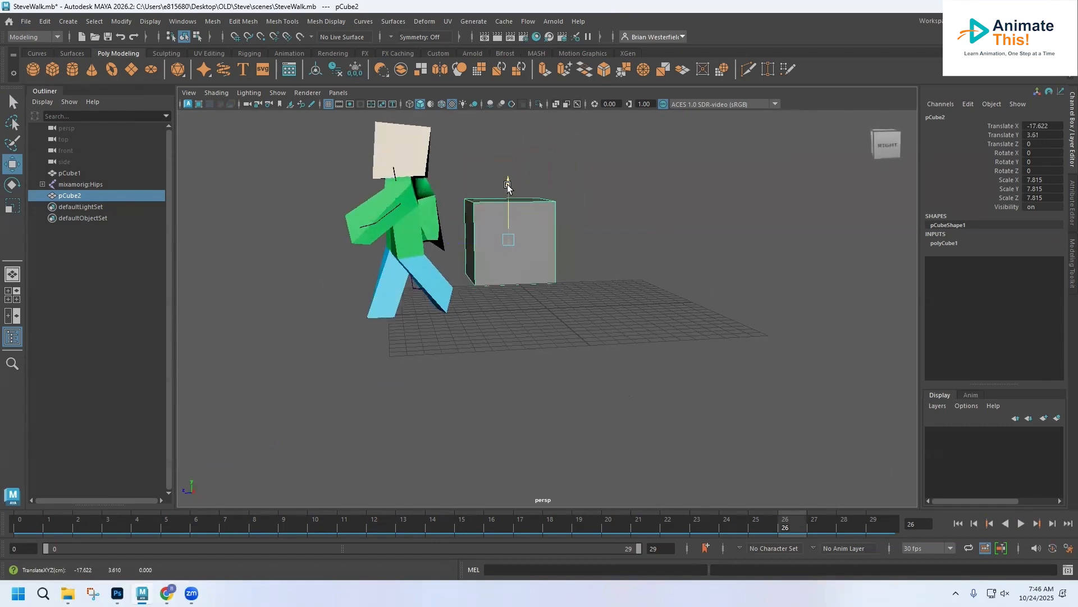
# Step: Stretch the cube into a wall with Scale Y about 23.5 and Scale Z about 41.9, and raise it to about Y 11.5
pyautogui.click(12, 205)
pyautogui.moveTo(458, 240); pyautogui.dragTo(224, 243)
pyautogui.moveTo(510, 189); pyautogui.dragTo(506, 109)
pyautogui.click(12, 164)
pyautogui.moveTo(508, 194); pyautogui.dragTo(509, 84)
pyautogui.moveTo(398, 250)
pyautogui.keyDown('alt'); pyautogui.mouseDown()
pyautogui.moveTo(511, 258)
pyautogui.moveTo(386, 256)
pyautogui.moveTo(419, 253)
pyautogui.mouseUp(); pyautogui.keyUp('alt')
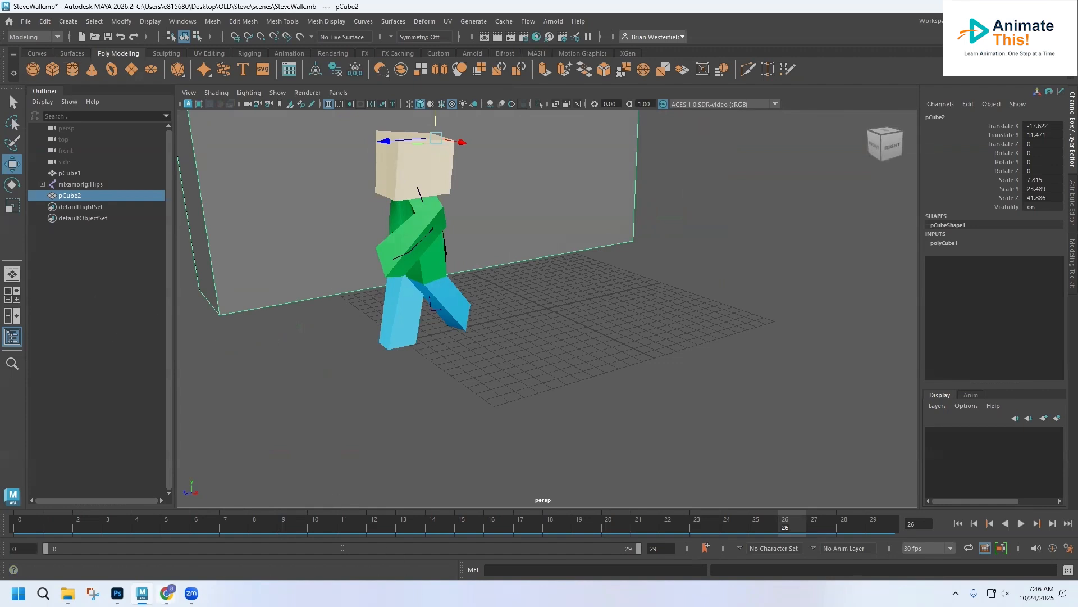
# Step: Switch to Mixamo in the browser and search the animations for jump
pyautogui.click(167, 593)
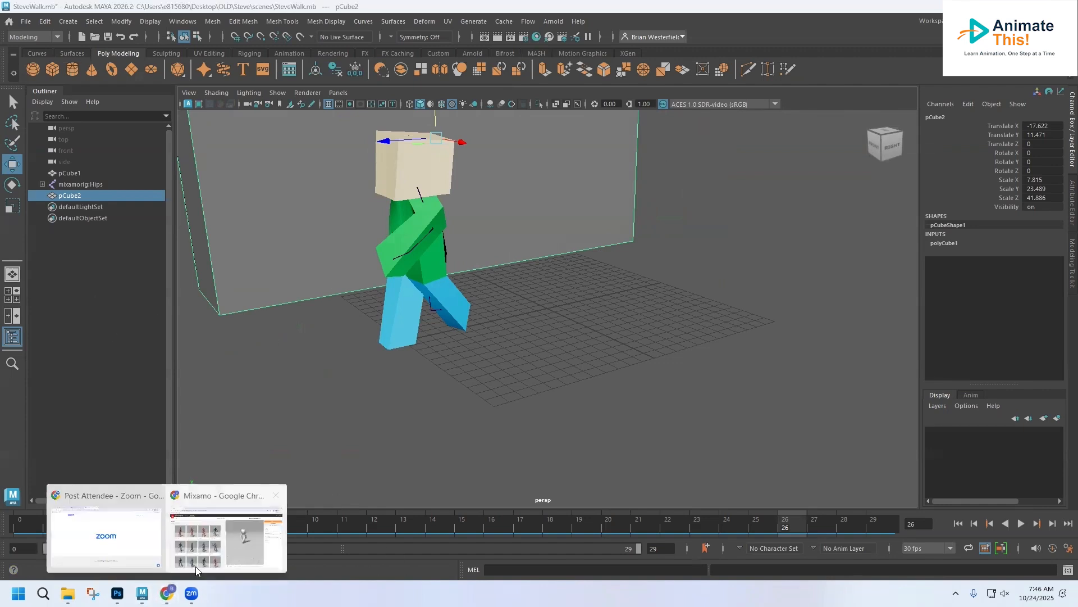
pyautogui.click(242, 536)
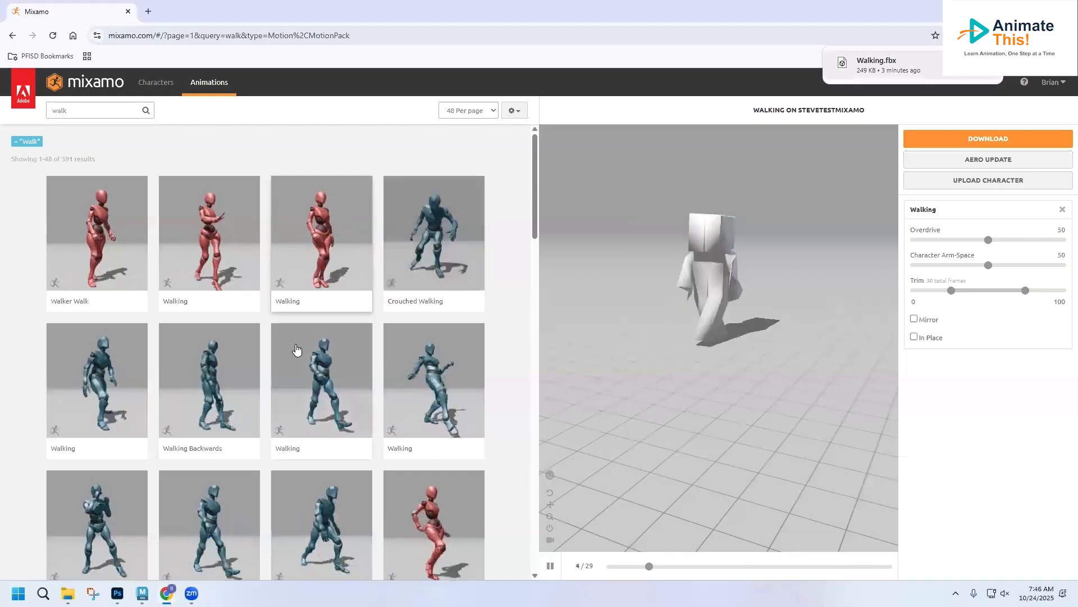
pyautogui.click(84, 111)
pyautogui.write('jump')
pyautogui.press('Return')
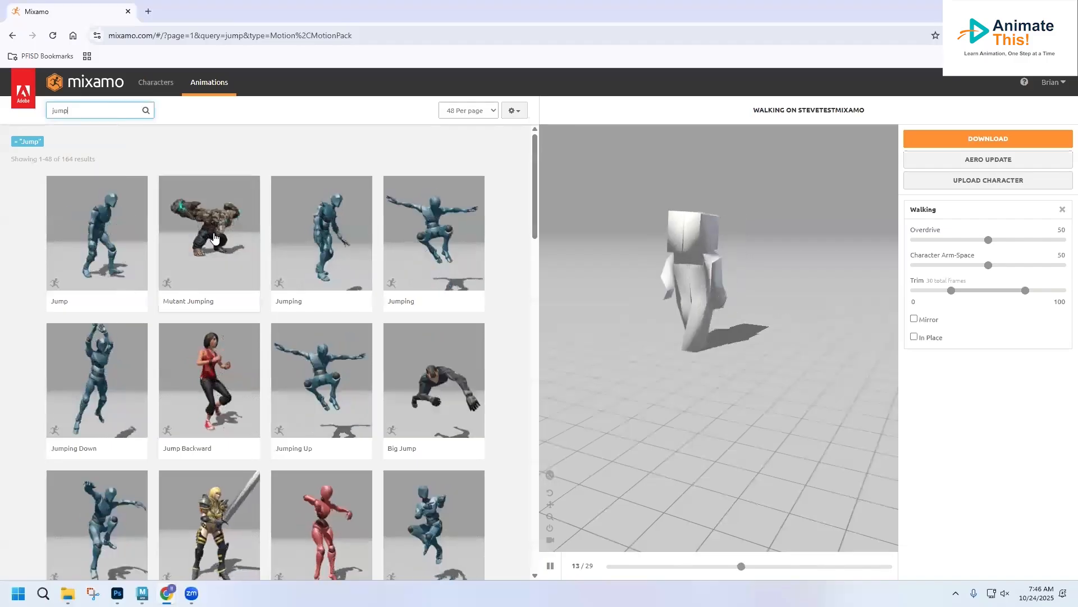
# Step: Apply the Jump animation to the character and download it as FBX Binary with skin at 30 frames per second
pyautogui.click(88, 249)
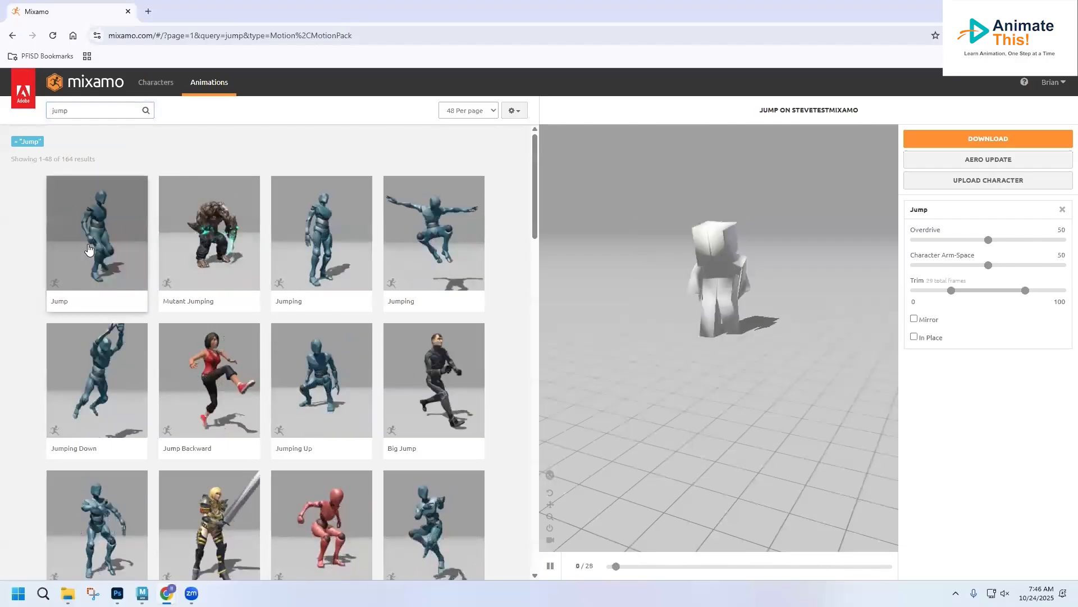
pyautogui.click(993, 140)
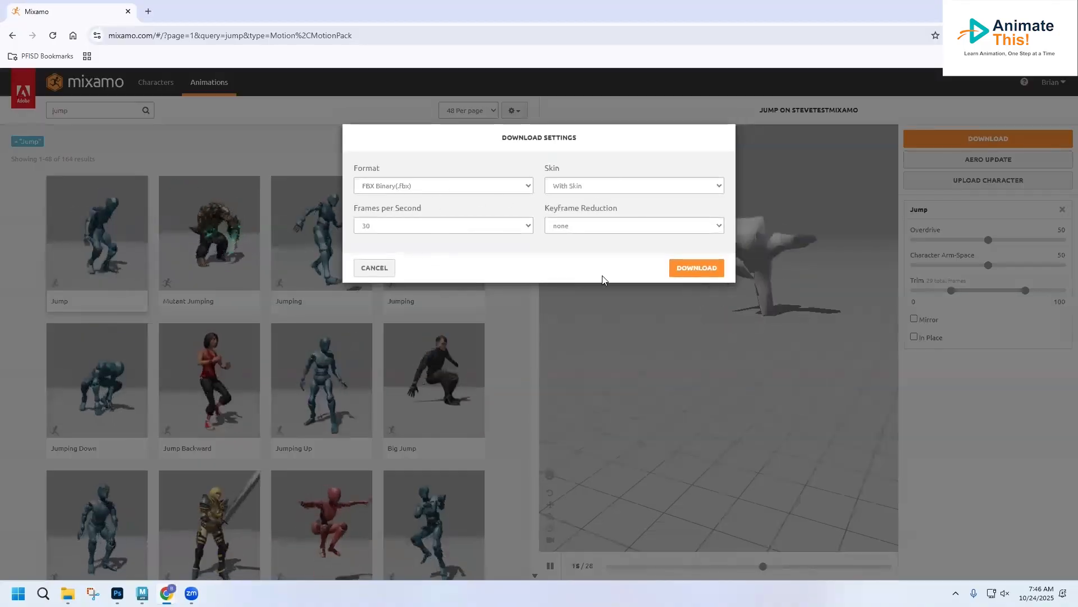
pyautogui.click(702, 268)
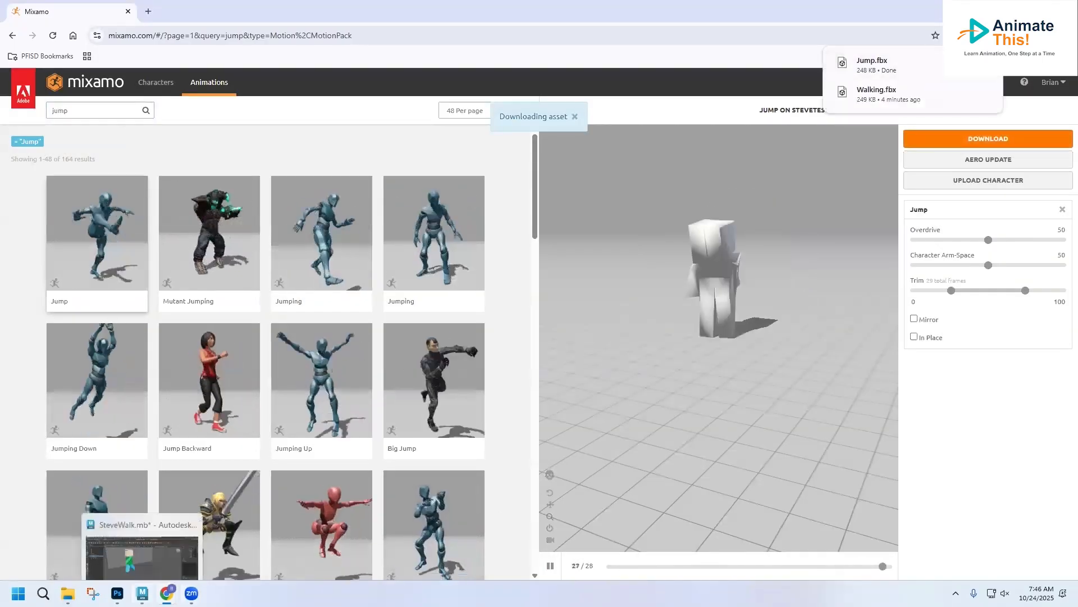
# Step: Switch back to Maya and import Jump.fbx from the Downloads folder into the walk scene
pyautogui.click(142, 593)
pyautogui.click(25, 21)
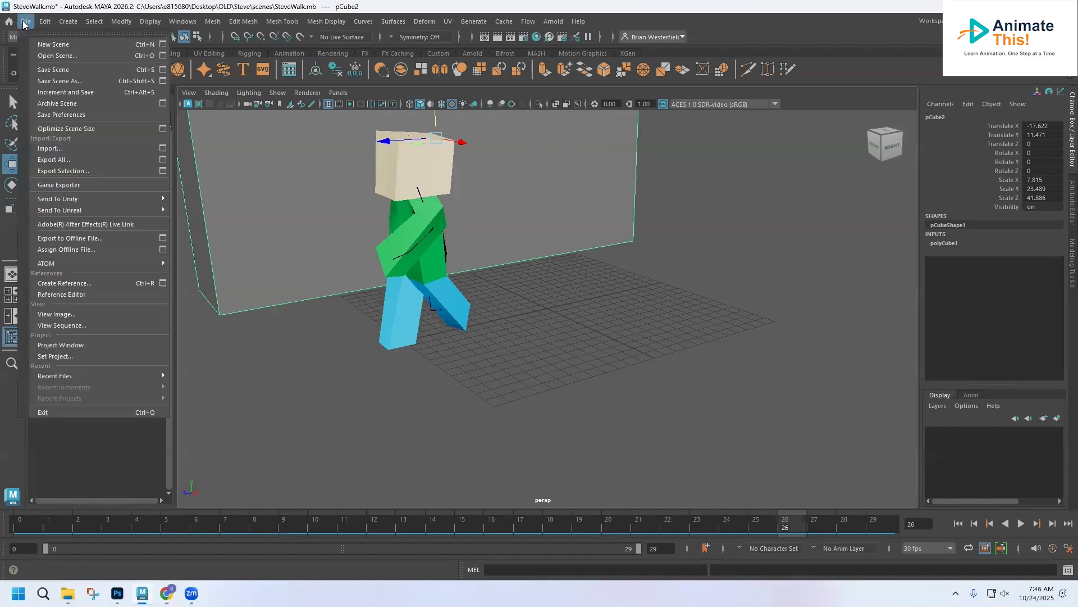
pyautogui.click(139, 147)
pyautogui.click(308, 157)
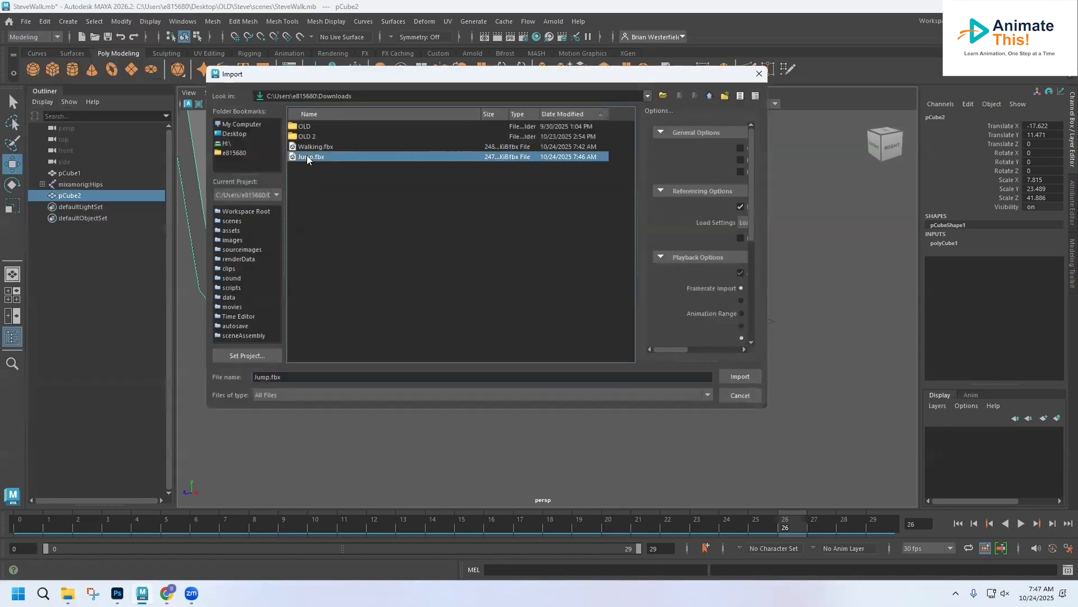
pyautogui.doubleClick(308, 157)
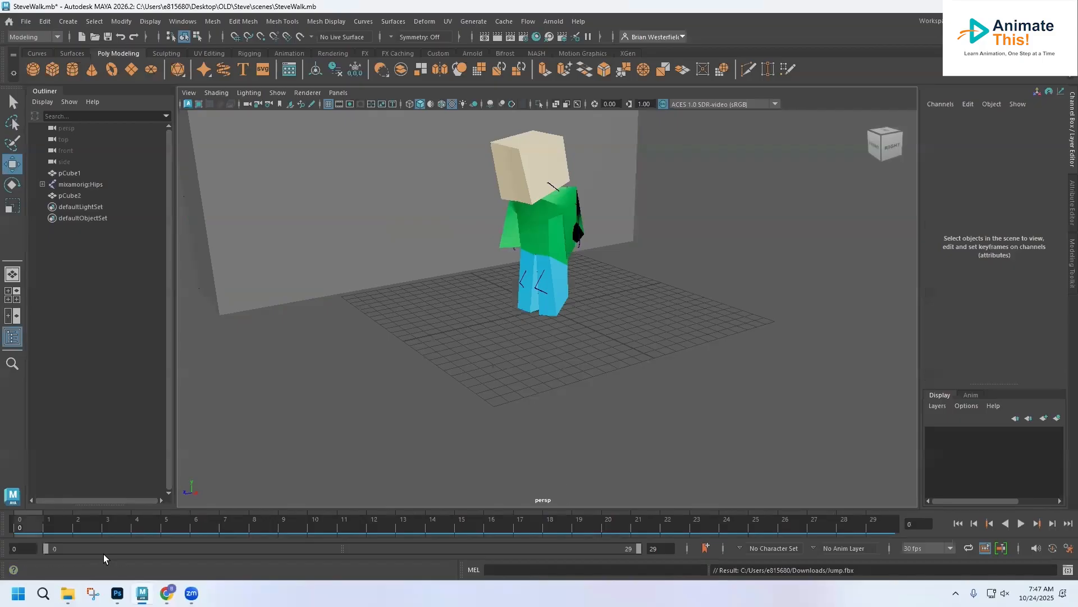
# Step: Check the imported jump's playback, revert the character to its walk animation, and play that back
pyautogui.hotkey('alt', 'v')
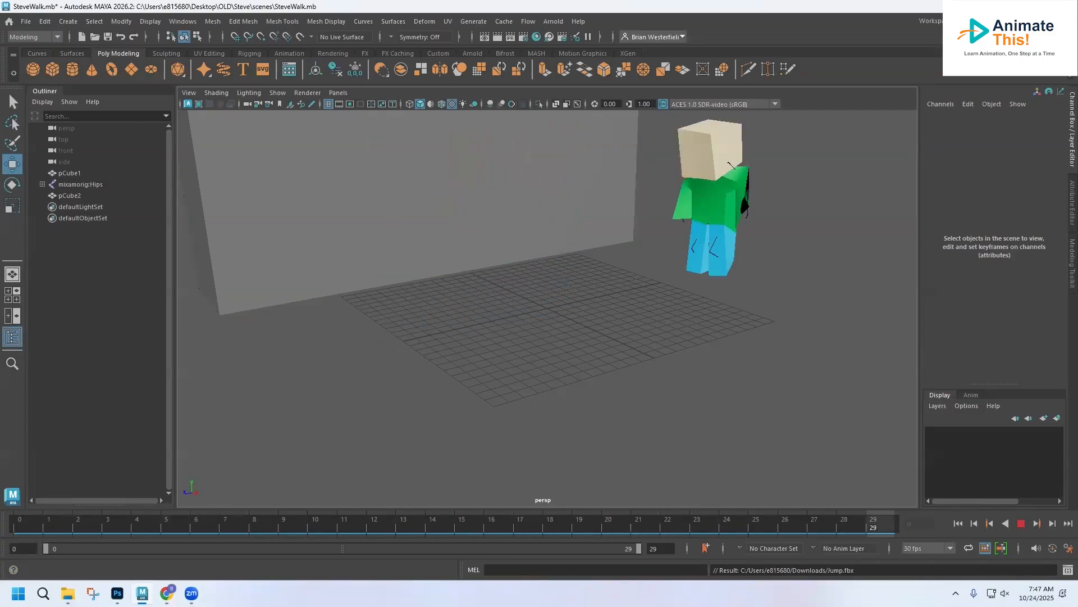
pyautogui.hotkey('alt', 'v')
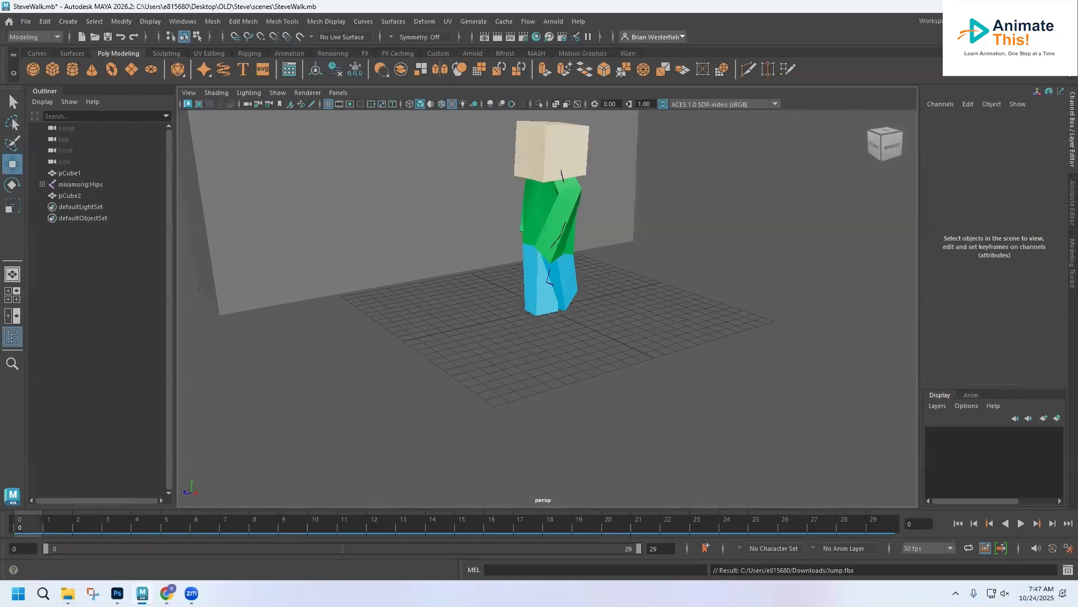
pyautogui.click(1021, 523)
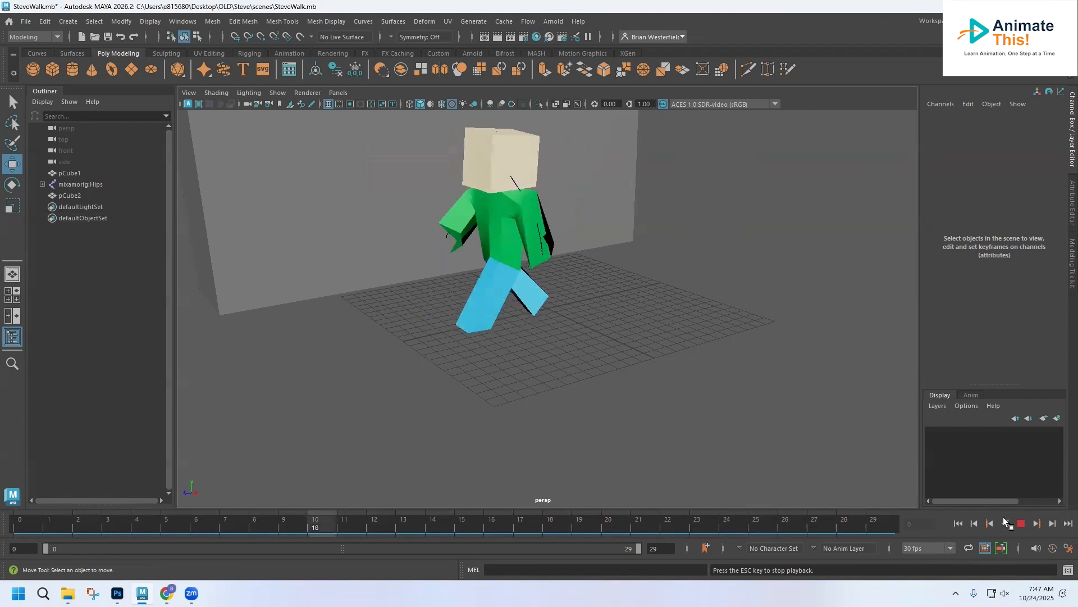
pyautogui.click(1021, 524)
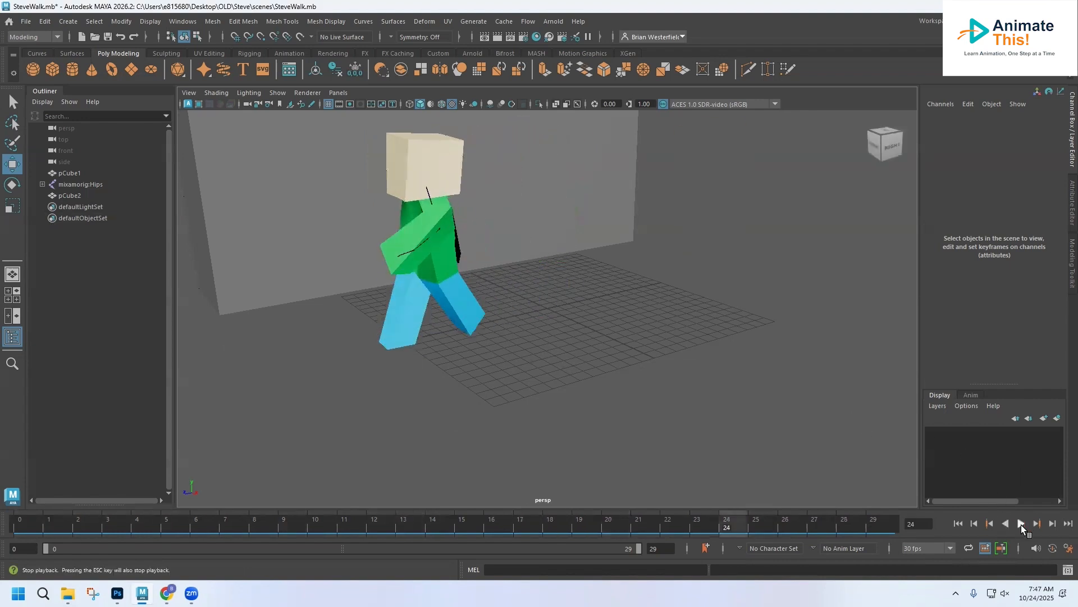